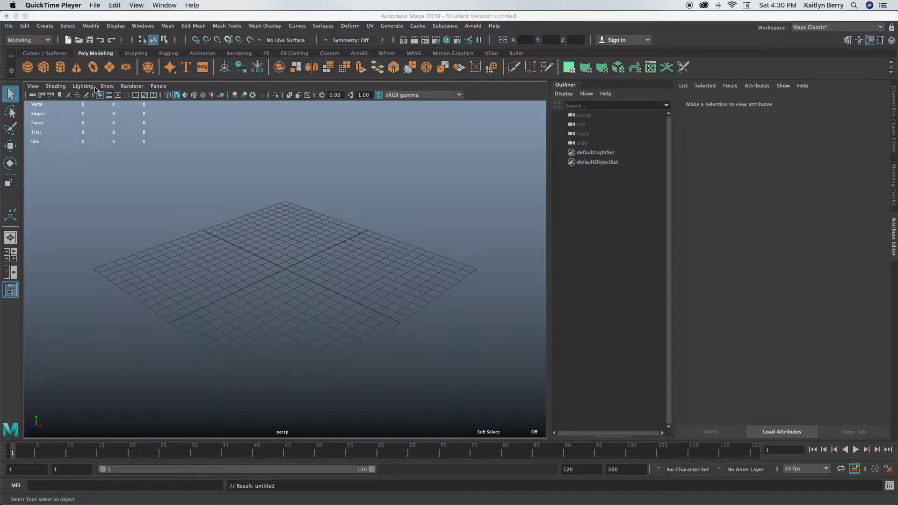
Create a polygon cube with a width of 10, height of 20 and depth of 10
left_click(45, 68)
left_click(45, 68)
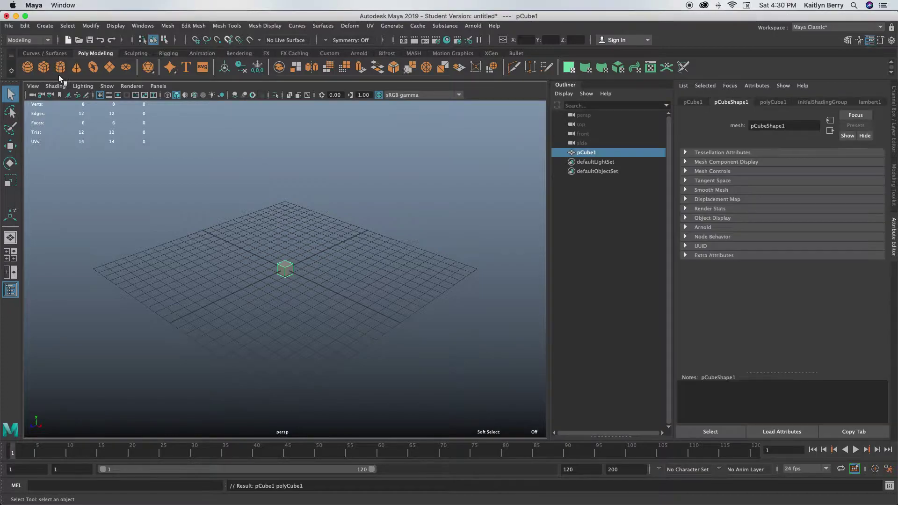
left_click(769, 104)
type("10")
key("Tab")
type("20")
key("Tab")
type("10")
key("Return")
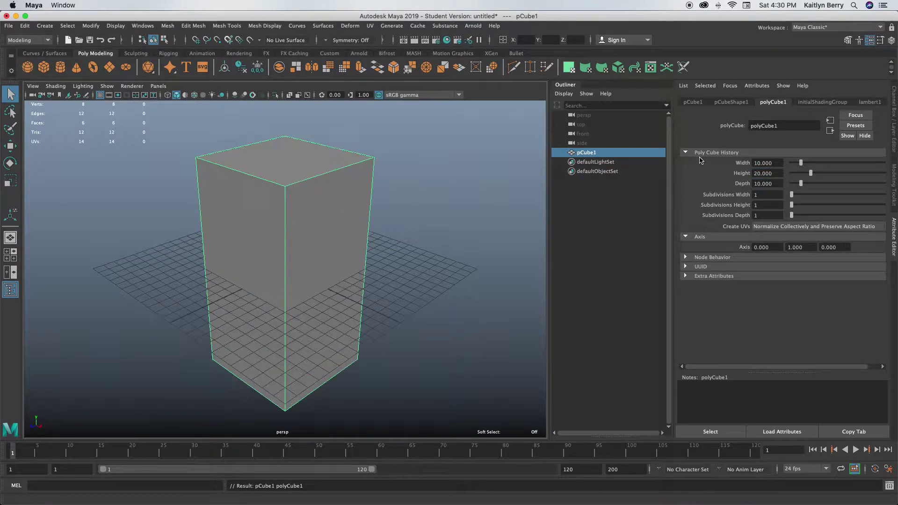
Set the cube's subdivisions to 10 in width, 20 in height and 10 in depth
left_click(759, 193)
type("10")
key("Tab")
type("20")
key("Tab")
type("10")
key("Return")
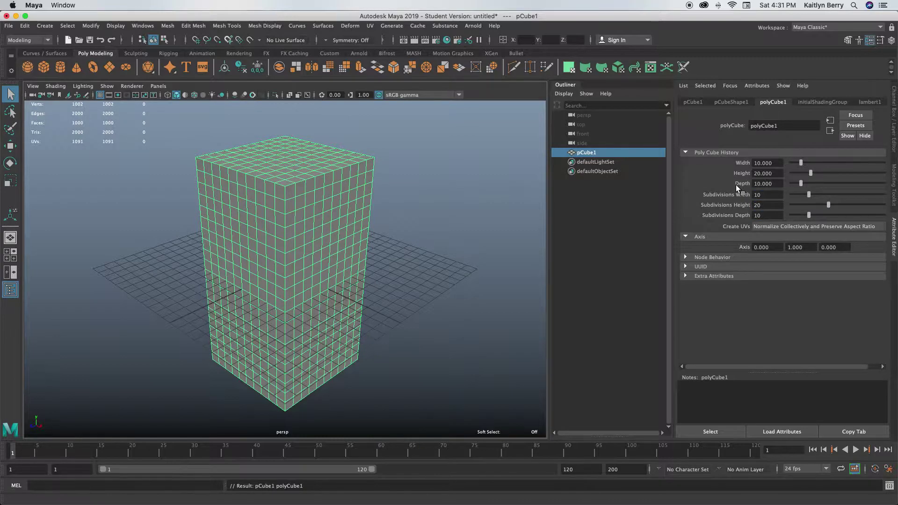
Raise the cube to the grid by entering an absolute Y value of 10
key("1")
key("0")
left_click(551, 40)
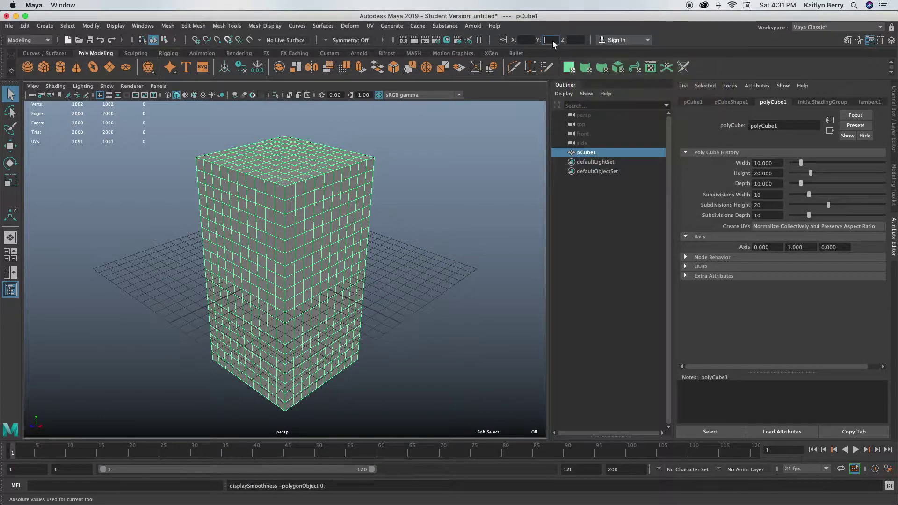
left_click(444, 175)
left_click(306, 186)
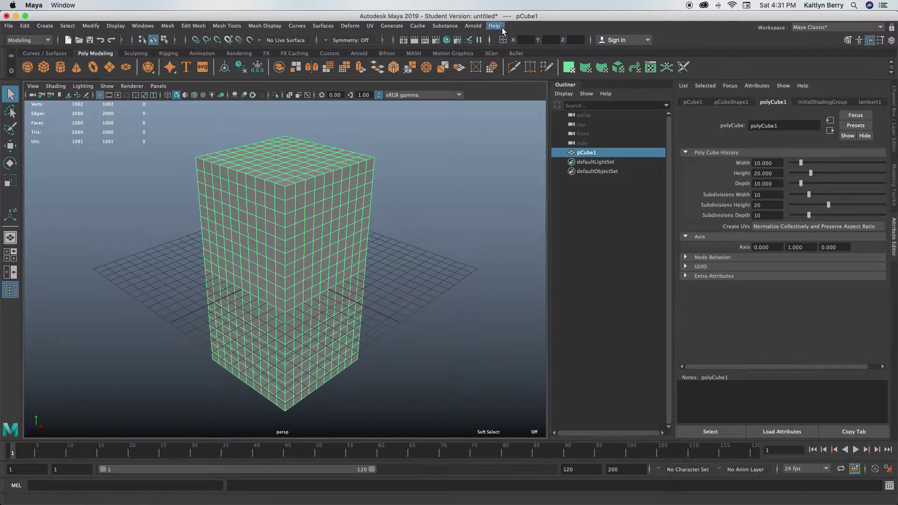
left_click(549, 40)
type("10")
key("Return")
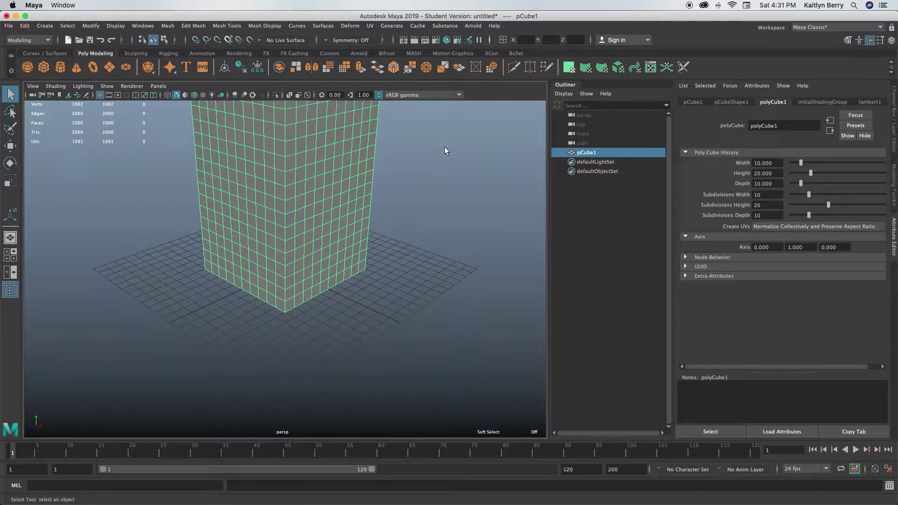
Select all the faces on one tall side of the box in face mode
left_click_drag(450, 204, 270, 195, "alt")
right_click_drag(270, 195, 281, 215)
mouse_move(363, 255)
left_mouse_down("alt")
mouse_move(356, 224)
mouse_move(257, 172)
mouse_move(240, 148)
mouse_move(323, 152)
mouse_move(236, 164)
mouse_move(236, 332)
mouse_move(251, 237)
mouse_move(237, 177)
mouse_move(237, 251)
mouse_move(261, 182)
mouse_move(310, 161)
mouse_move(320, 176)
mouse_move(319, 307)
mouse_move(304, 330)
mouse_move(257, 316)
mouse_move(267, 181)
mouse_move(261, 330)
mouse_move(257, 246)
mouse_move(272, 223)
mouse_move(283, 267)
mouse_move(270, 330)
mouse_move(287, 232)
mouse_move(287, 296)
mouse_move(277, 228)
mouse_move(301, 181)
mouse_move(295, 317)
mouse_move(305, 313)
mouse_move(310, 161)
mouse_move(355, 173)
left_mouse_up("alt")
scroll(252, 200, "up", 2)
left_click(320, 161, "shift")
left_click(254, 289, "shift")
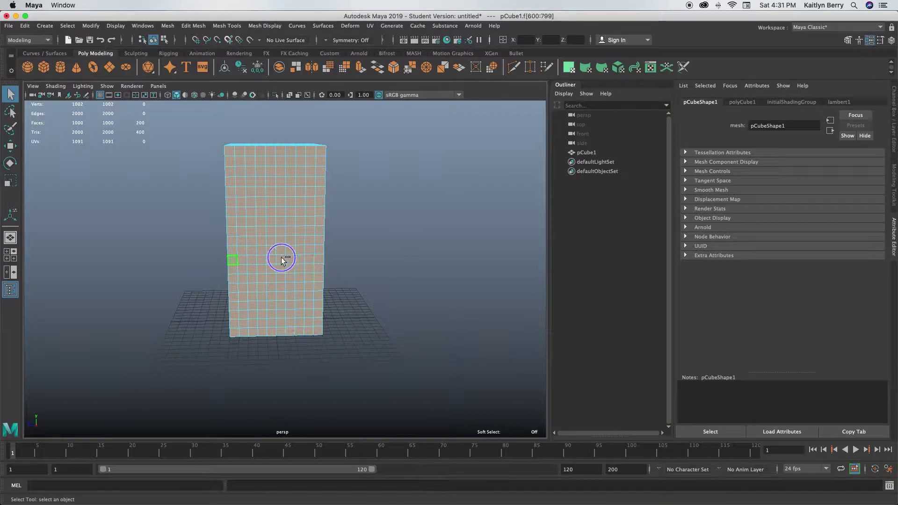
Extrude the selected side faces and offset them inward to leave a narrow border frame about one grid square wide
left_click_drag(197, 259, 345, 301, "alt")
key("ctrl+e")
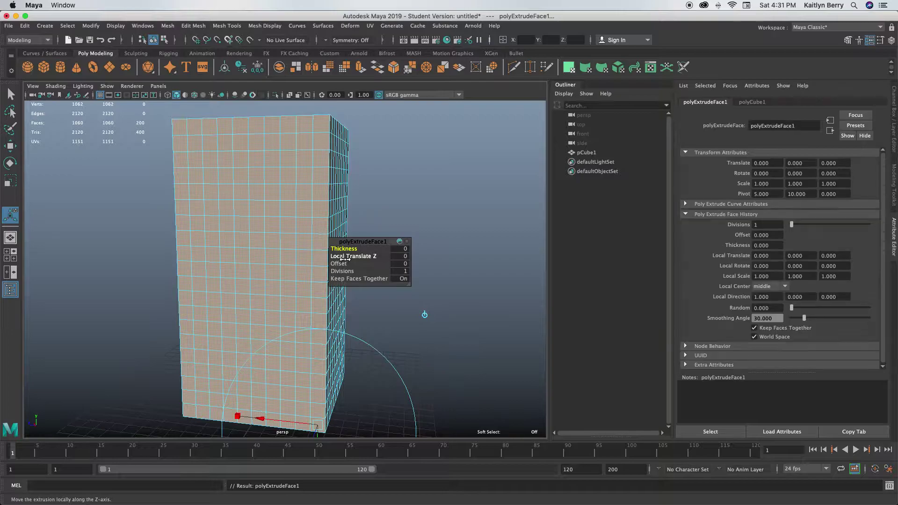
left_click(342, 264)
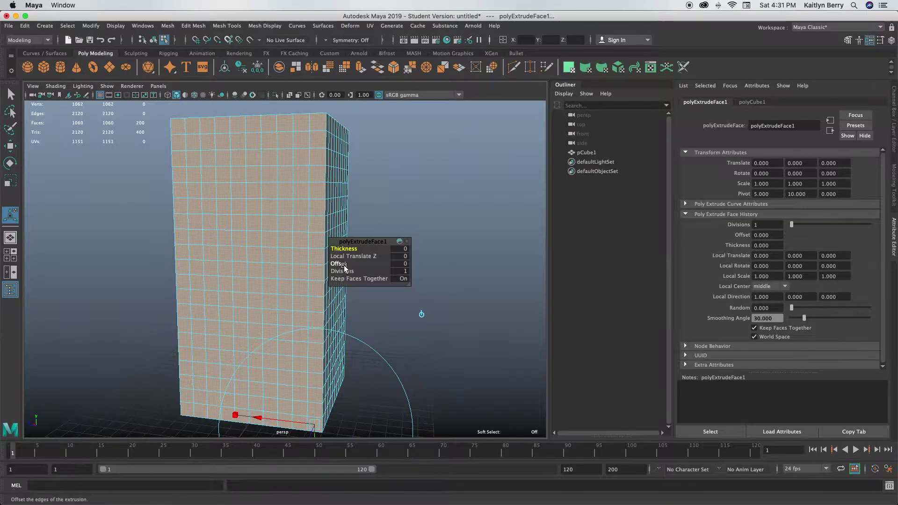
middle_click_drag(340, 264, 363, 264)
left_click_drag(190, 301, 188, 310, "alt")
Extrude the inset faces again with negative thickness to hollow out the cabinet, leaving a back wall
key("ctrl+e")
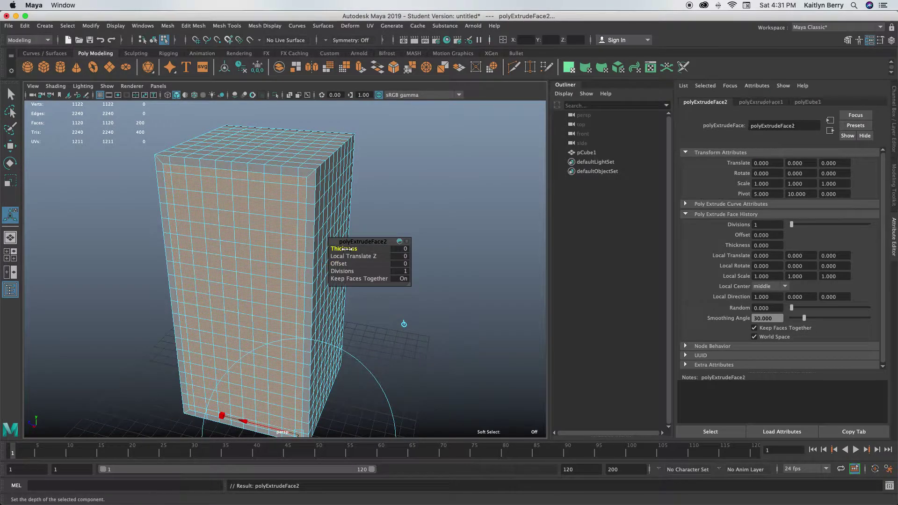
middle_click_drag(345, 250, 1, 288)
left_click_drag(205, 327, 187, 323, "alt")
left_click(363, 211)
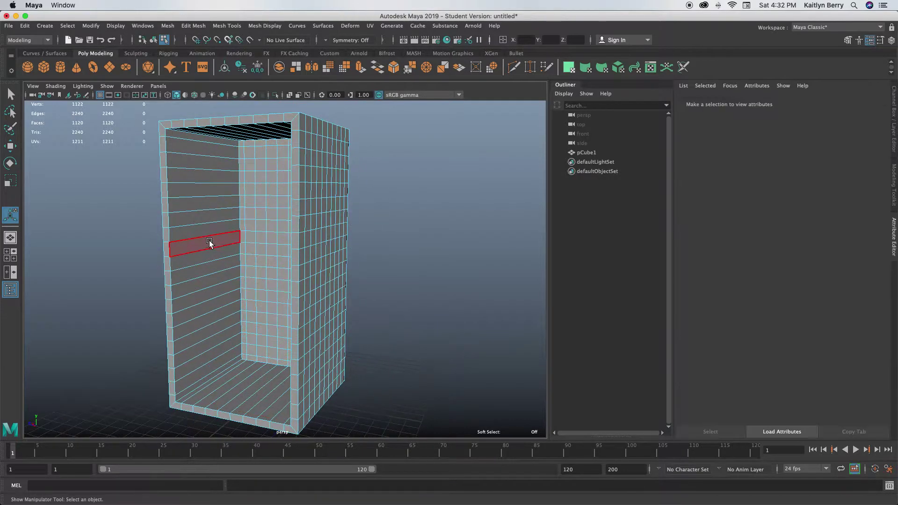
Select the fifth, tenth and fifteenth horizontal rows of faces from the top on the cabinet's inner back wall
left_click_drag(208, 244, 238, 227, "alt")
mouse_move(239, 228)
right_mouse_down()
mouse_move(240, 206)
mouse_move(241, 224)
right_mouse_up()
middle_click_drag(253, 210, 252, 216, "alt")
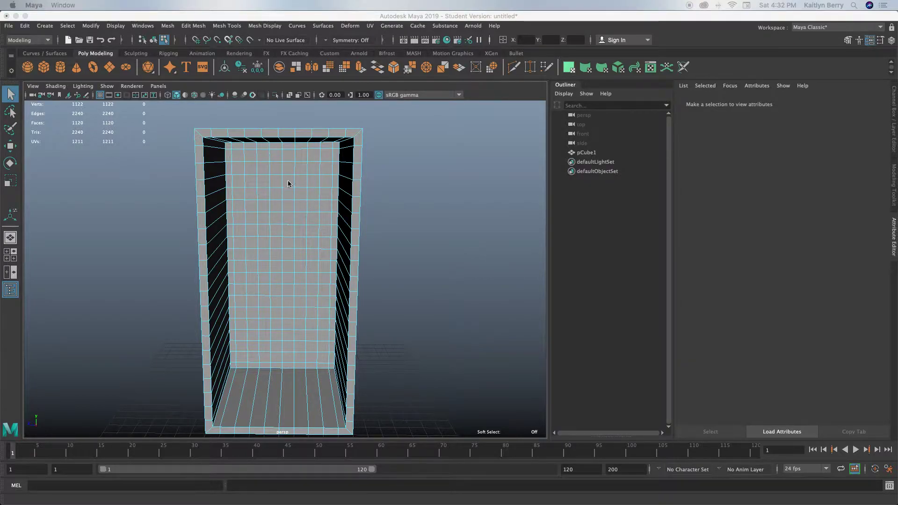
right_click_drag(274, 174, 271, 191)
left_click_drag(260, 201, 338, 194, "alt")
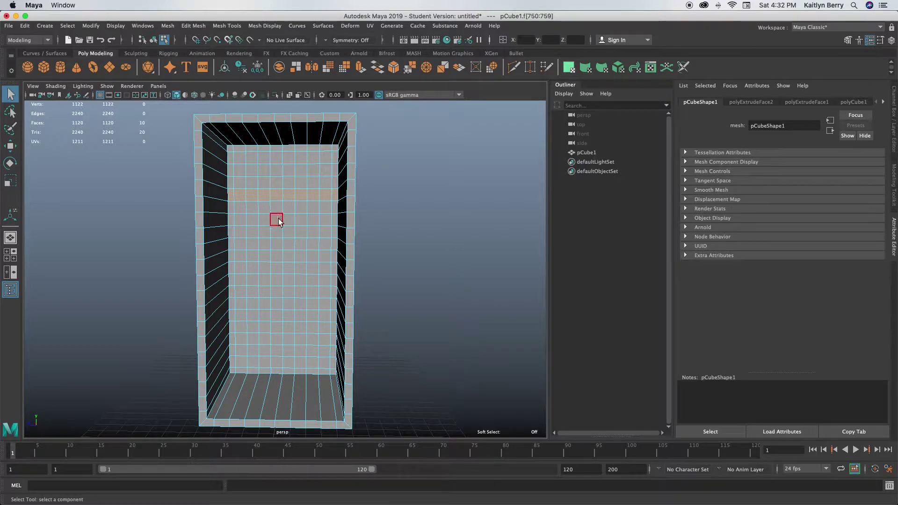
left_click_drag(232, 255, 323, 255, "shift")
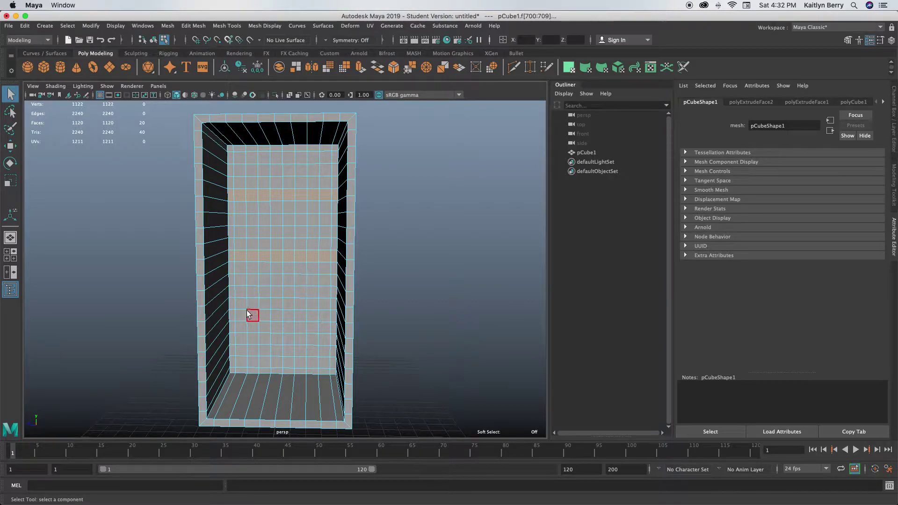
left_click_drag(232, 315, 333, 315, "shift")
left_click_drag(287, 364, 354, 360, "alt")
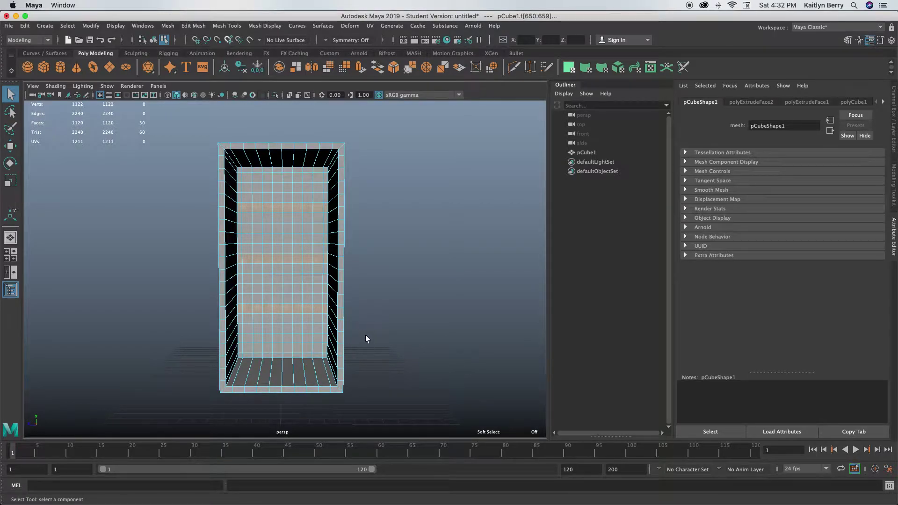
Extrude the three selected face rows with a thickness of 9 to form shelves, and clear the selection
key("ctrl+e")
left_click_drag(363, 327, 341, 329, "alt")
left_click_drag(344, 248, 347, 249)
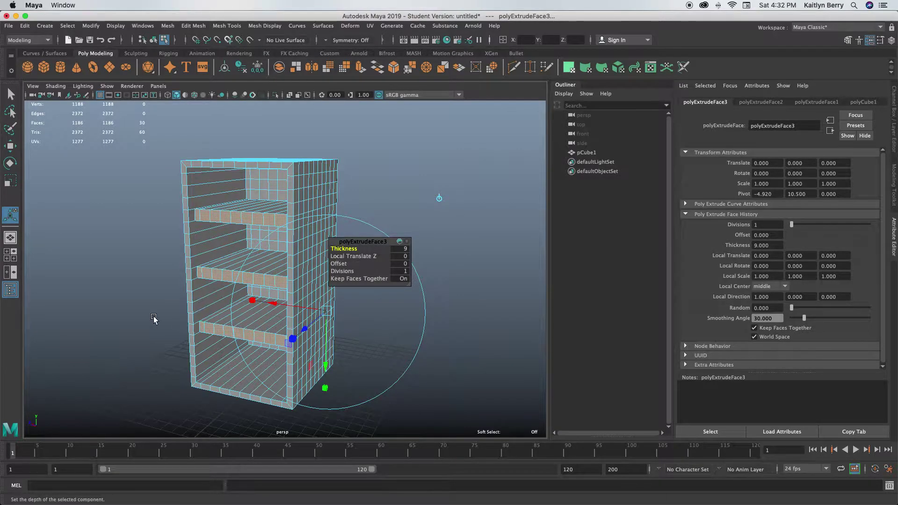
left_click_drag(155, 318, 185, 304, "alt")
left_click(166, 334)
Preview the cabinet with mesh smoothing from several angles and return to the unsmoothed display
mouse_move(167, 334)
left_mouse_down("alt")
mouse_move(197, 329)
mouse_move(170, 331)
left_mouse_up("alt")
key("3")
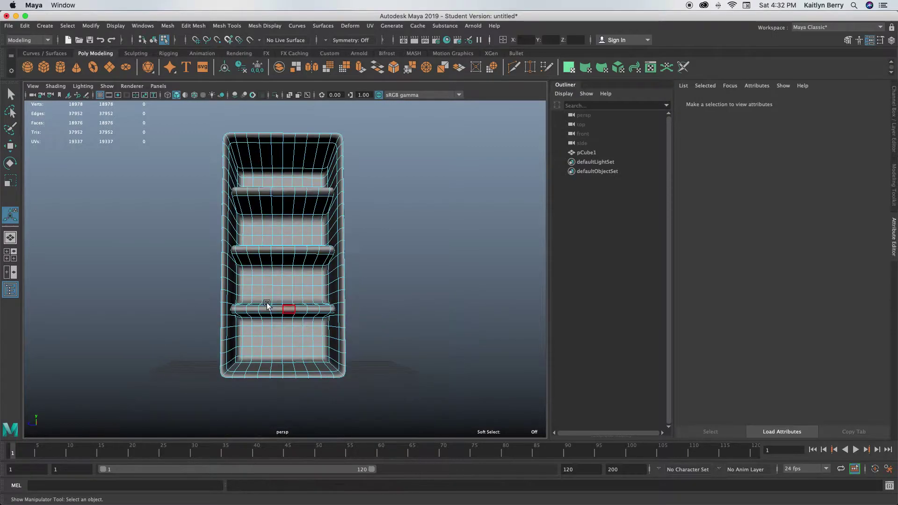
left_click_drag(271, 305, 286, 288, "alt")
key("1")
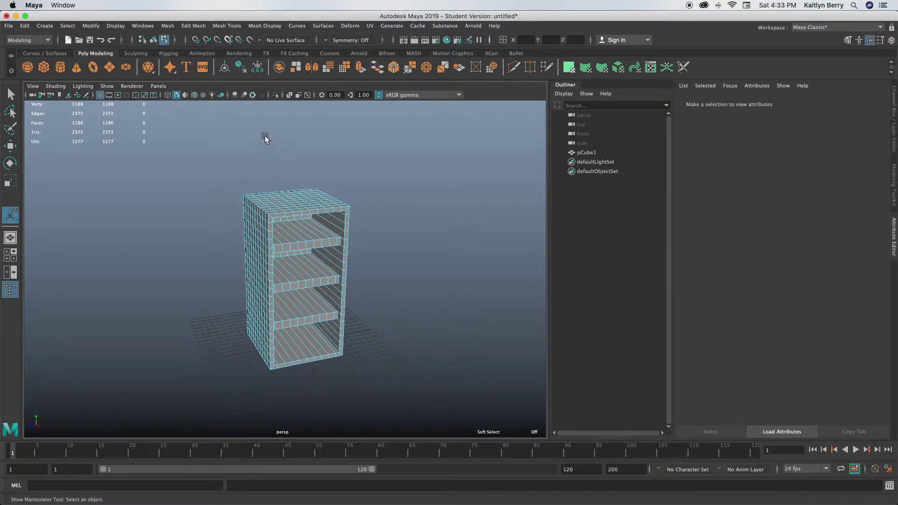
Create a second polygon cube with a width of 10, height of 20 and depth of 10
left_click(47, 67)
double_click(769, 164)
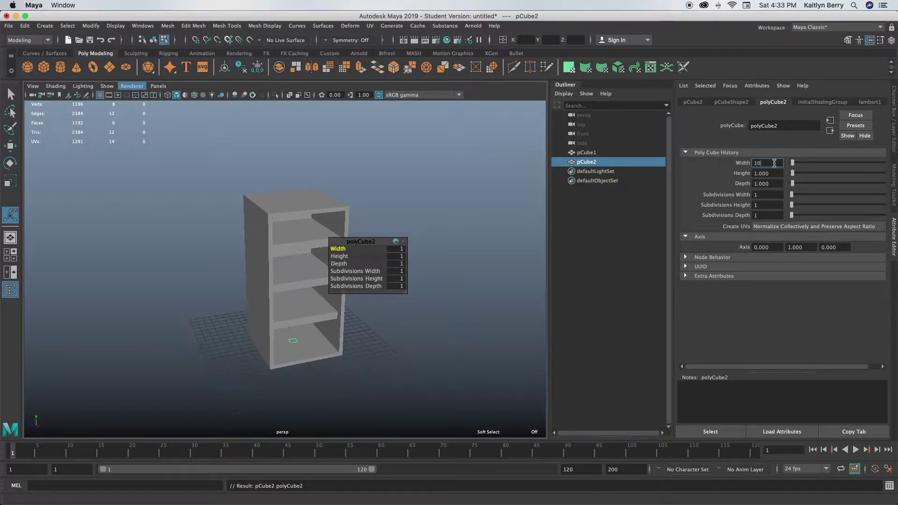
key("Tab")
type("20")
key("shift+Tab")
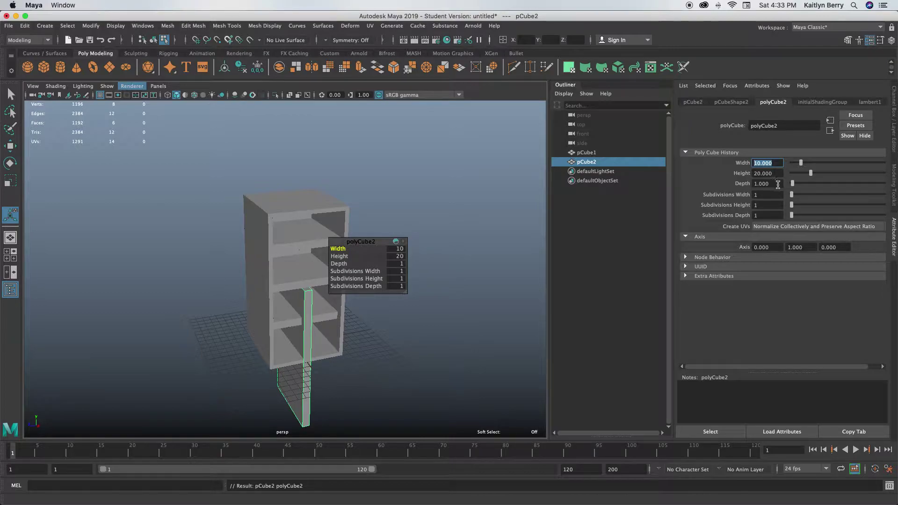
left_click(778, 184)
type("10")
key("Return")
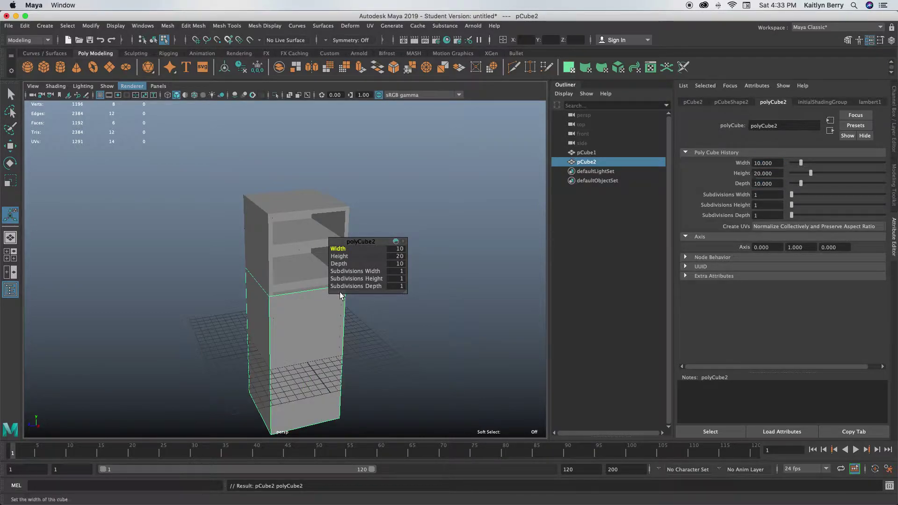
Try a depth of 2 for the second cube and set it back to 10
left_click(761, 182)
type("2")
key("Return")
left_click(762, 182)
type("10")
key("Return")
Thin the second cube into a door panel by trying a width of 2 and settling on 1
left_click(763, 164)
type("2")
key("Return")
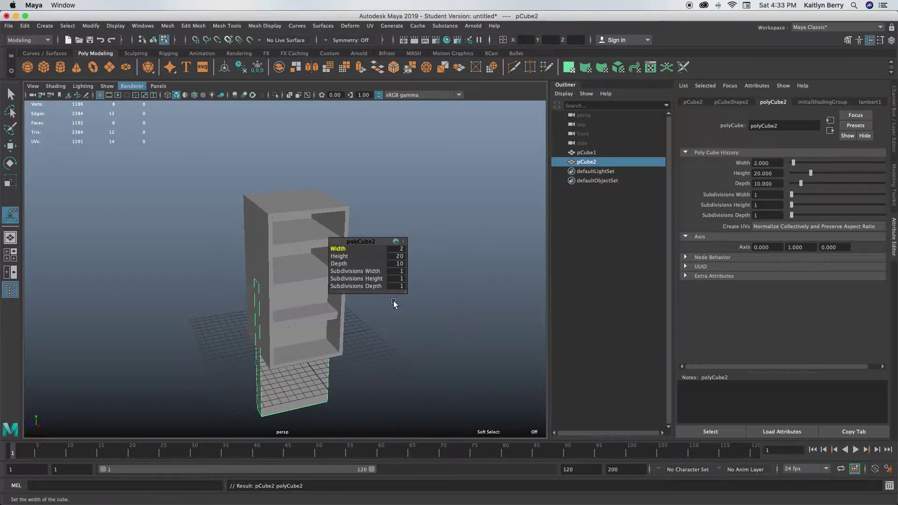
left_click_drag(387, 308, 311, 337, "alt")
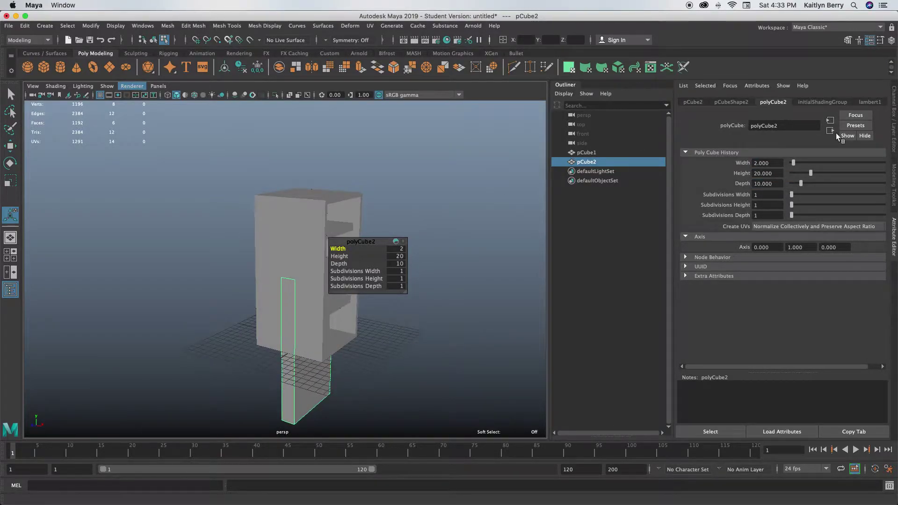
left_click(767, 164)
type("1")
key("Return")
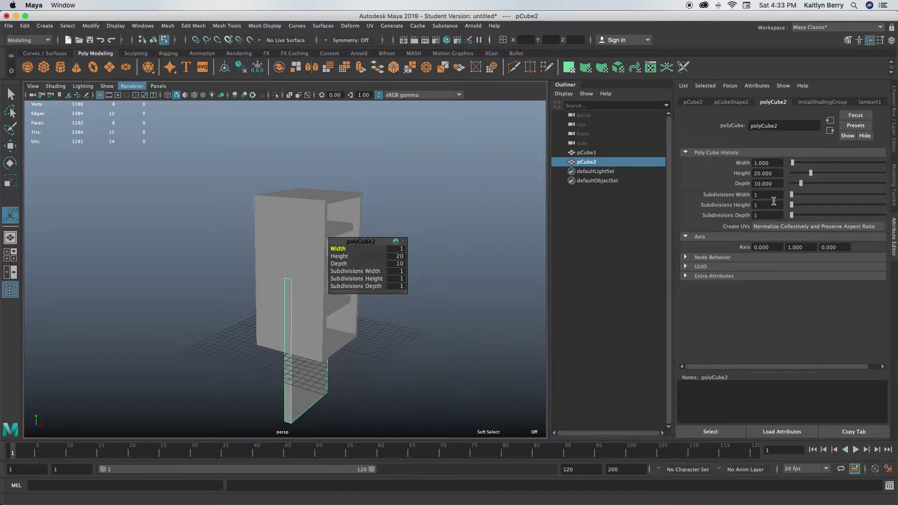
Set the door panel's subdivisions to 20 in height and 10 in depth
left_click(772, 204)
type("20")
key("Return")
key("Return")
type("0")
key("Return")
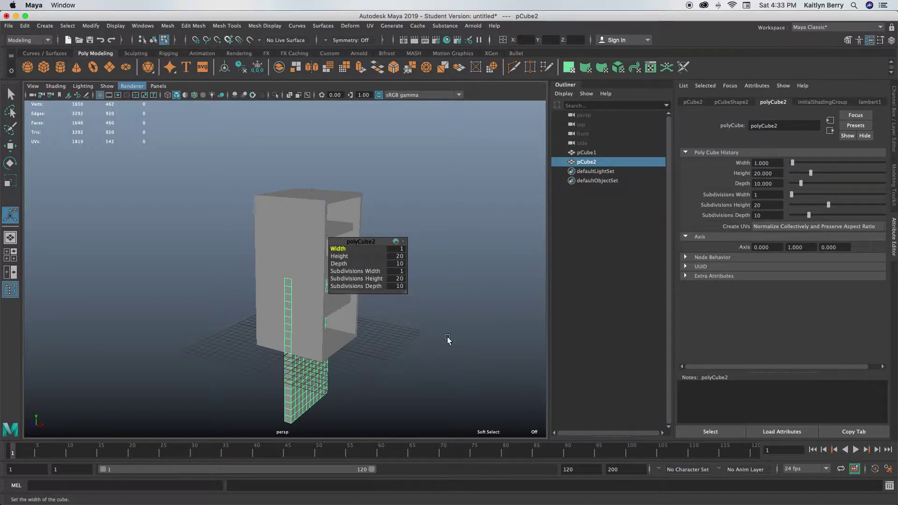
Return to object mode with the door panel selected and raise it to an absolute Y value of 10
left_click(444, 304)
left_click_drag(445, 306, 398, 358, "alt")
right_click_drag(268, 400, 304, 227)
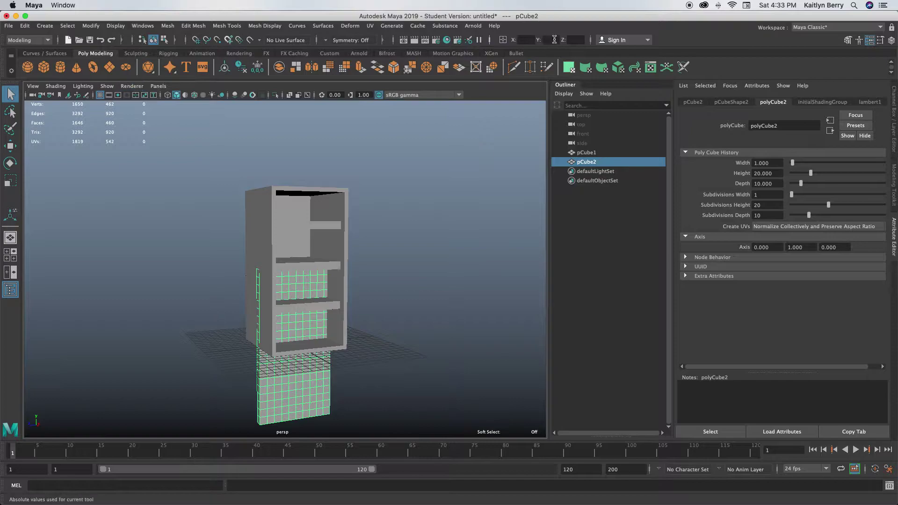
left_click(559, 38)
type("10")
key("Return")
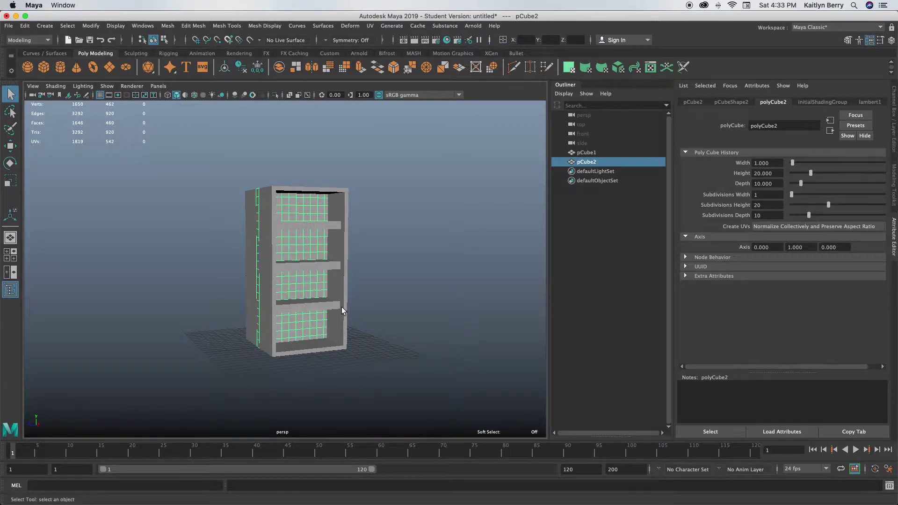
Move the door panel along the X axis until it covers the cabinet's open front
left_click_drag(344, 311, 391, 324, "alt")
key("w")
left_click_drag(365, 283, 436, 306)
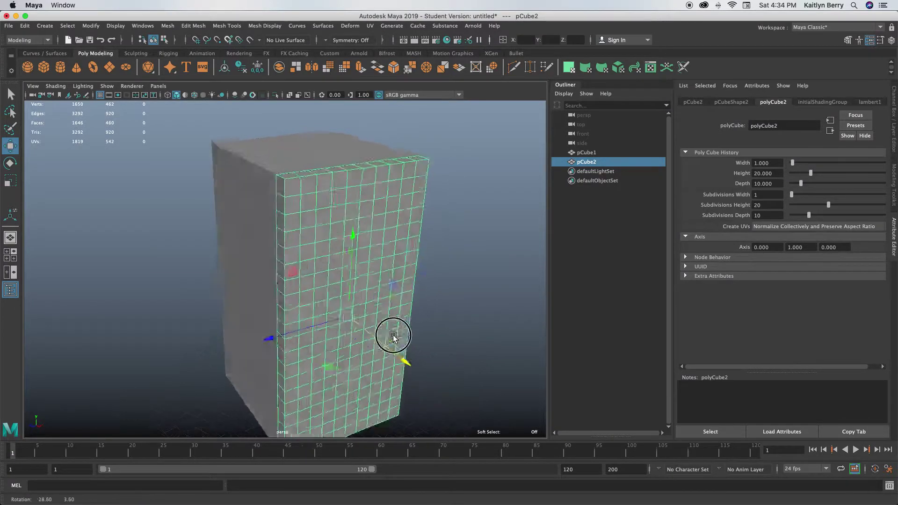
left_click_drag(388, 335, 369, 326, "alt")
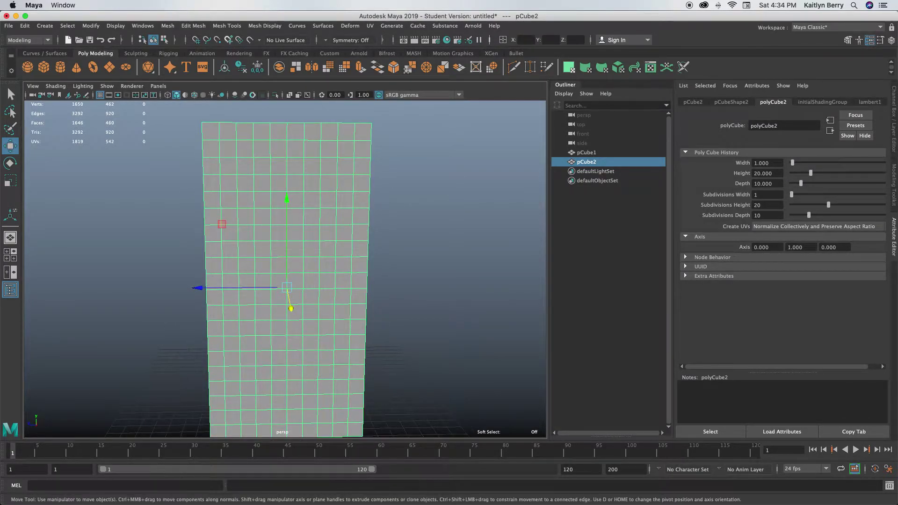
key("super+Tab")
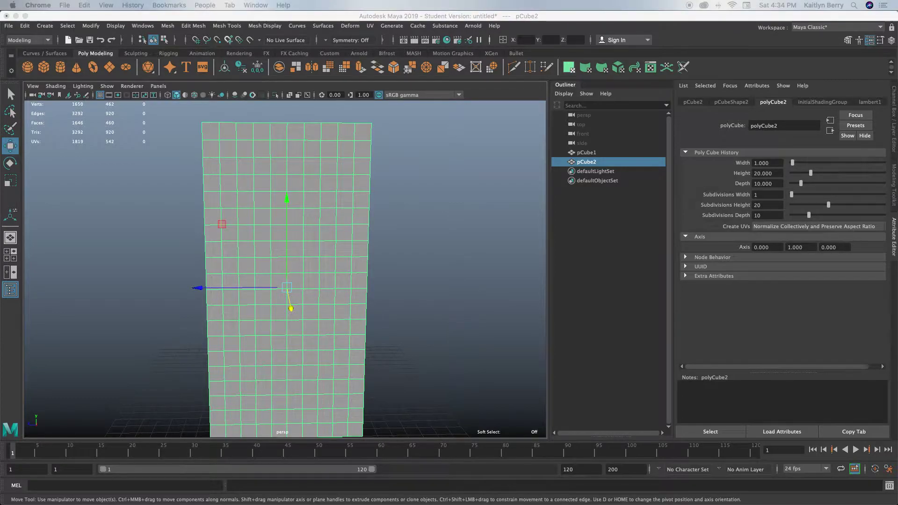
right_click_drag(448, 169, 389, 174, "alt")
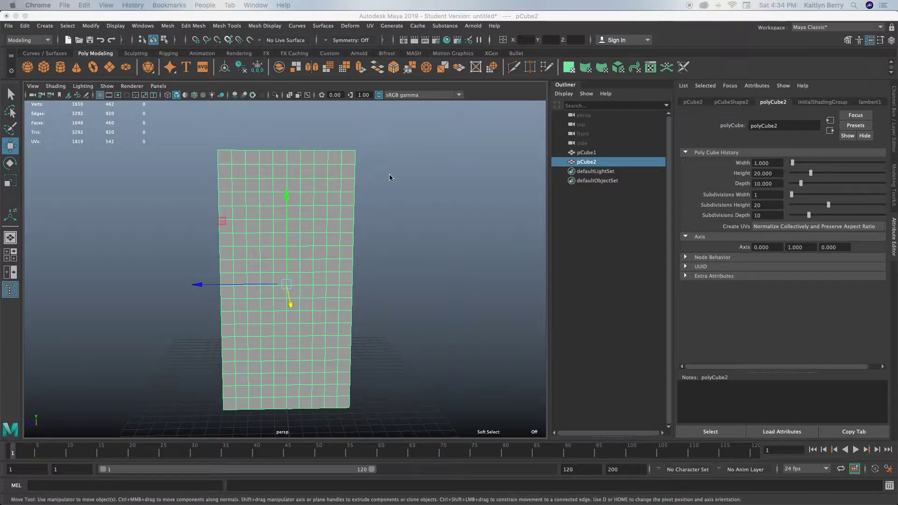
scroll(396, 182, "down", 1)
left_click_drag(352, 225, 354, 218, "alt")
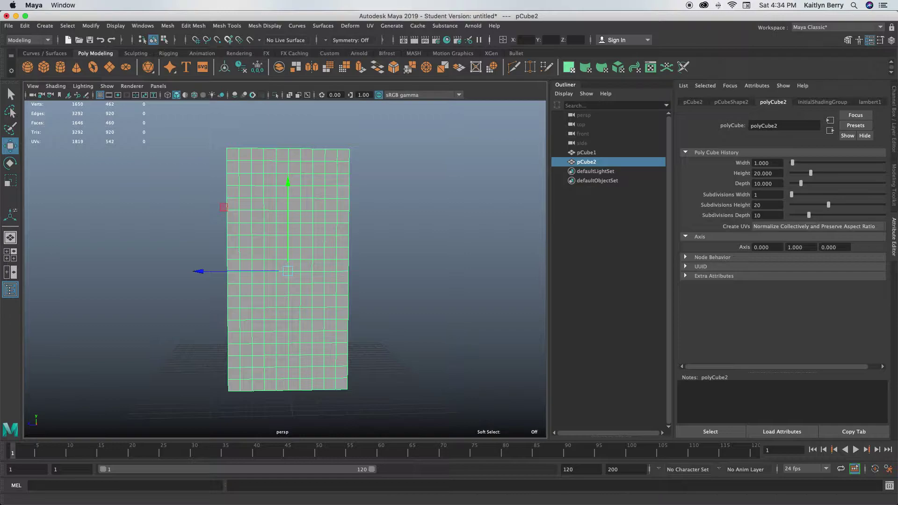
key("super+Tab")
left_click(336, 20)
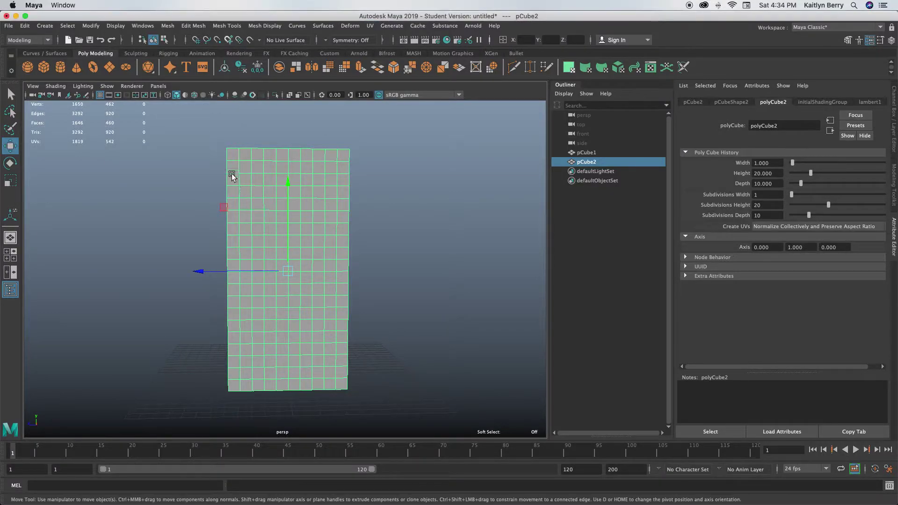
Select the eighth horizontal row of faces from the top across the front of the door panel
left_click_drag(255, 205, 244, 267, "alt")
key("q")
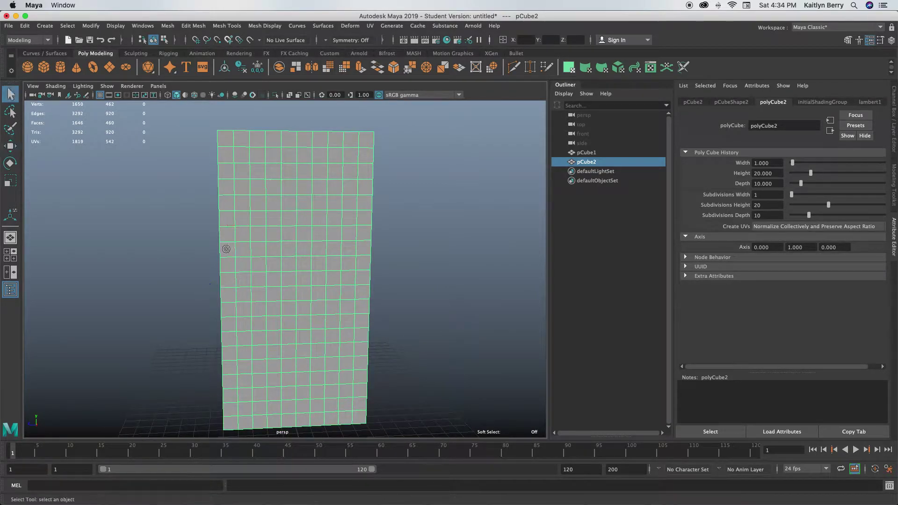
right_click_drag(225, 250, 226, 258)
left_click_drag(226, 250, 362, 250)
left_click_drag(407, 281, 439, 284, "alt")
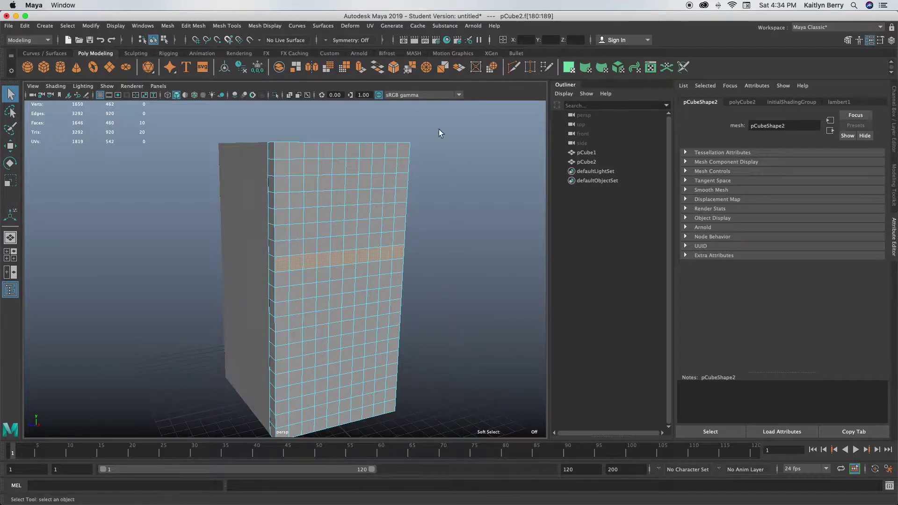
Select the sixth horizontal row of faces from the bottom across the front of the door panel
left_click_drag(430, 150, 438, 151, "alt")
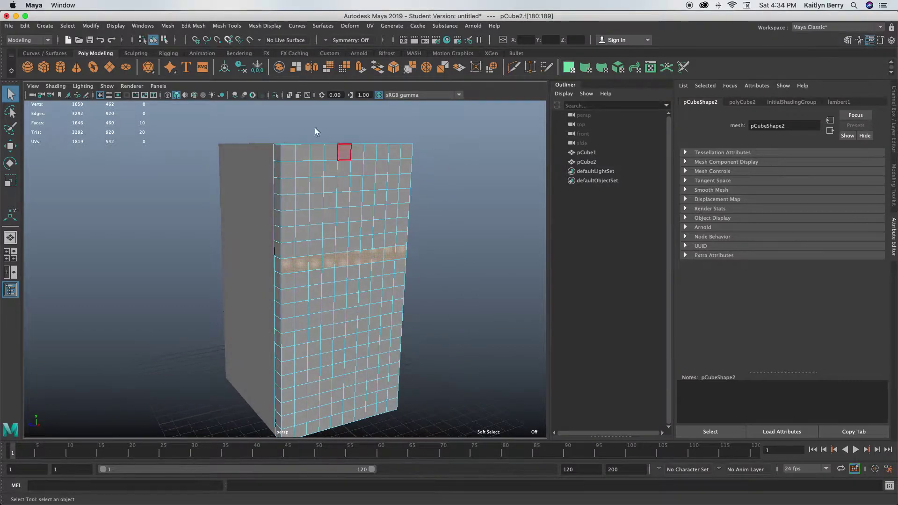
left_click(169, 94)
left_click_drag(347, 214, 321, 203, "alt")
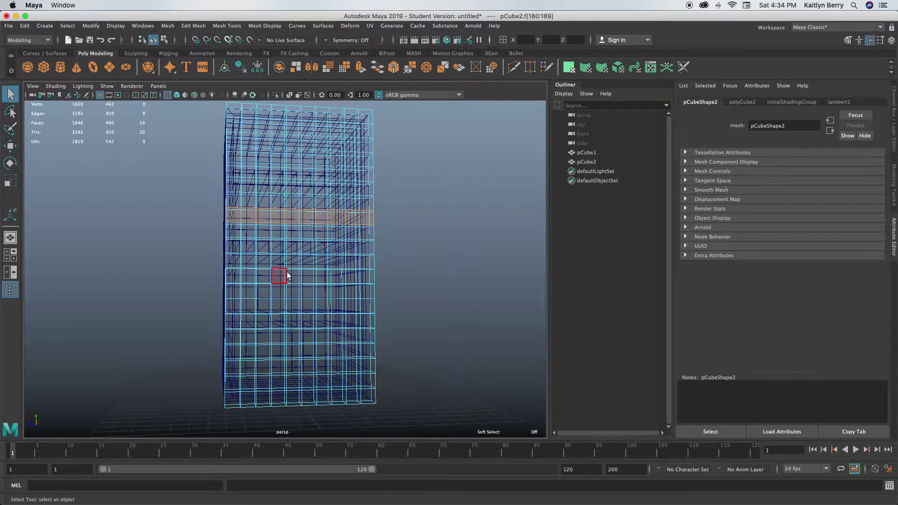
mouse_move(290, 279)
left_mouse_down("alt")
mouse_move(301, 287)
mouse_move(285, 283)
left_mouse_up("alt")
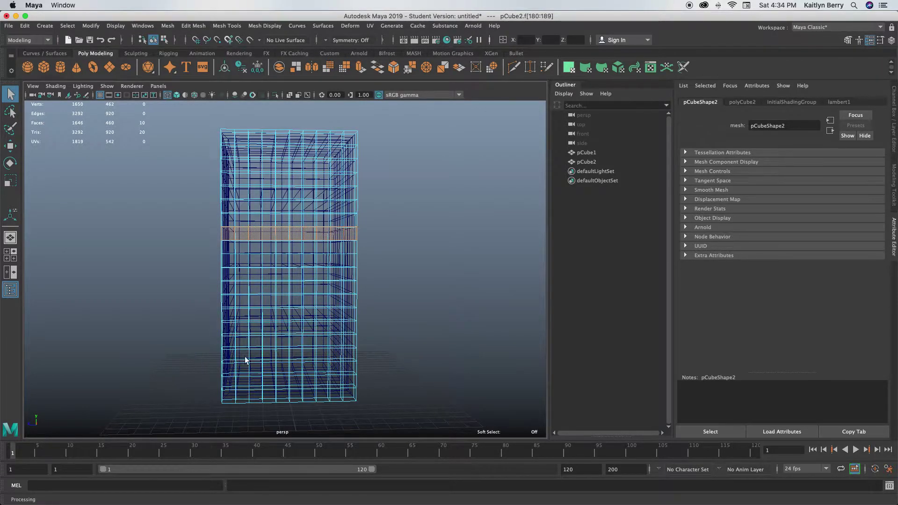
right_click_drag(247, 361, 299, 325, "alt")
left_click(298, 323)
left_click_drag(205, 318, 407, 321, "shift")
left_click_drag(466, 370, 365, 347, "alt")
left_click(176, 95)
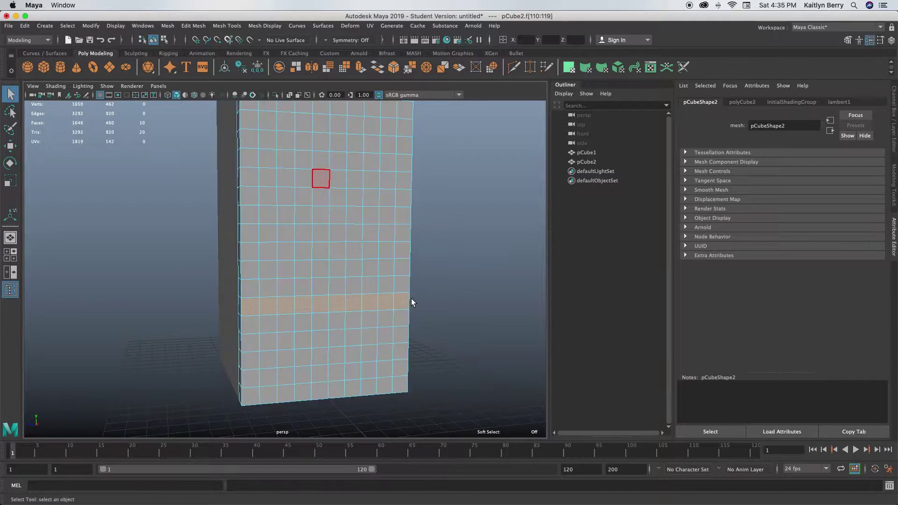
Try to extrude the selected row of faces with an offset of 0.14 and a thickness of 0.23
left_click_drag(411, 299, 341, 312, "alt")
key("ctrl+e")
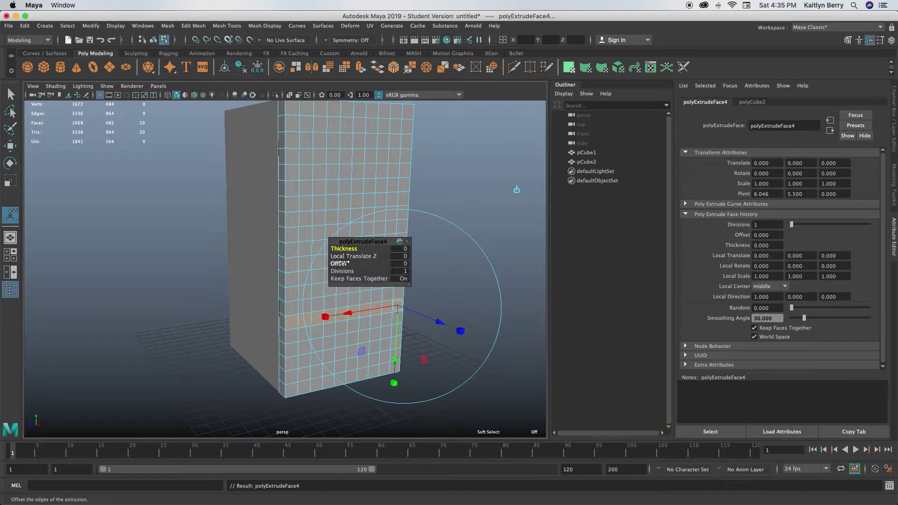
left_click_drag(344, 262, 357, 247)
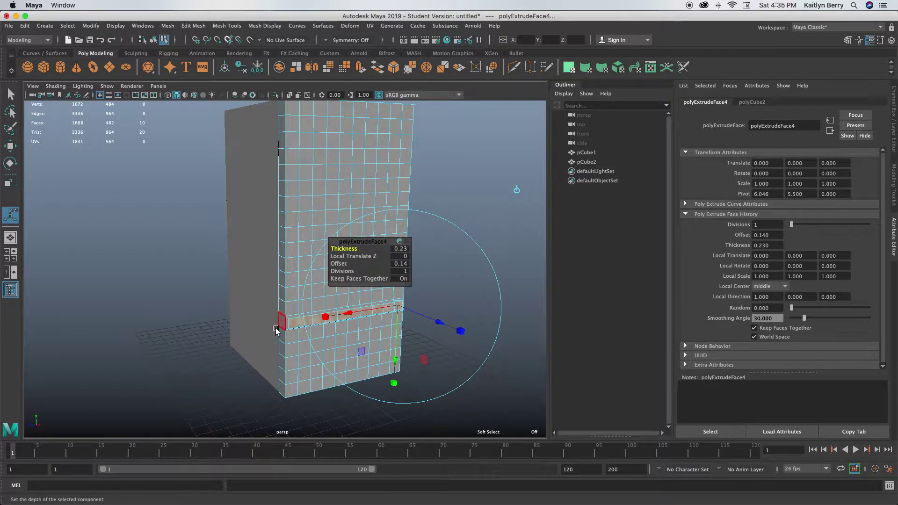
scroll(275, 329, "up", 5)
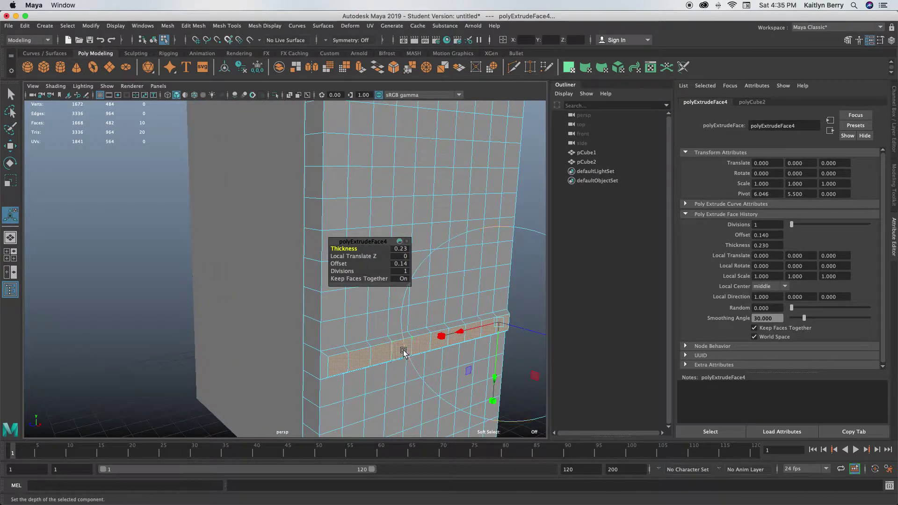
key("z")
key("z")
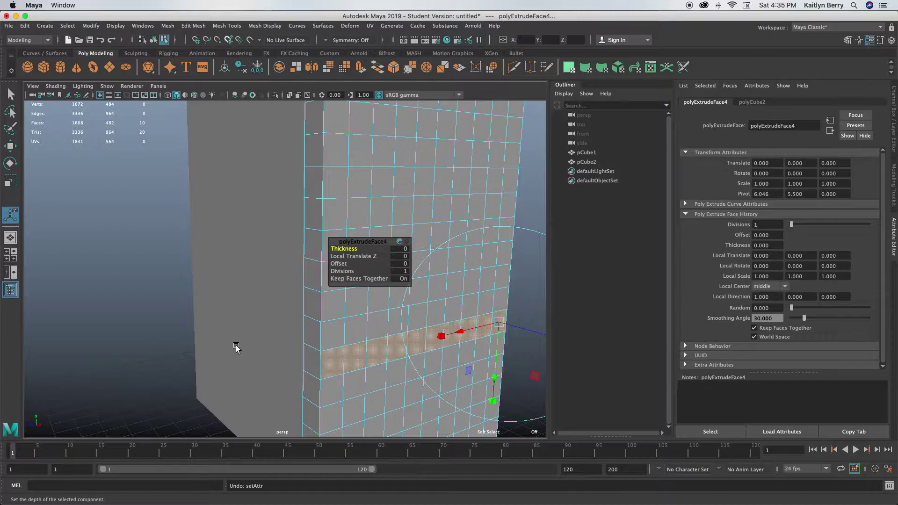
key("z")
Bridge the second and ninth front faces of the door's sixth row from the bottom, using the smooth path + curve type with 10 divisions
left_click_drag(439, 365, 387, 369, "alt")
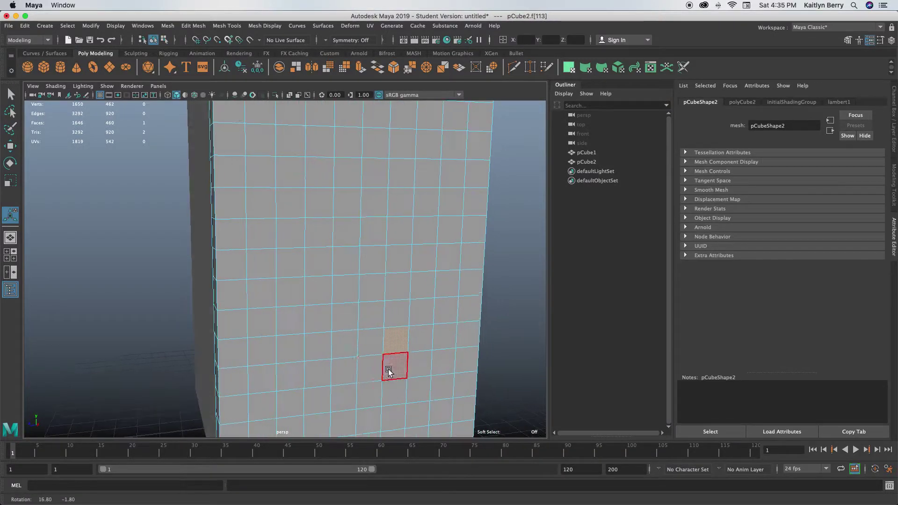
left_click(265, 352)
left_click(457, 342, "shift")
left_click_drag(497, 327, 303, 309, "alt")
left_click(193, 26)
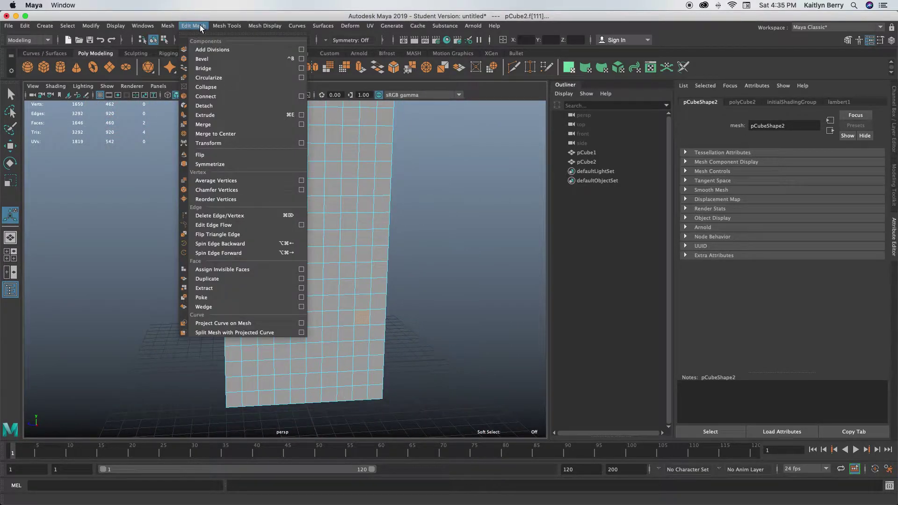
left_click(301, 69)
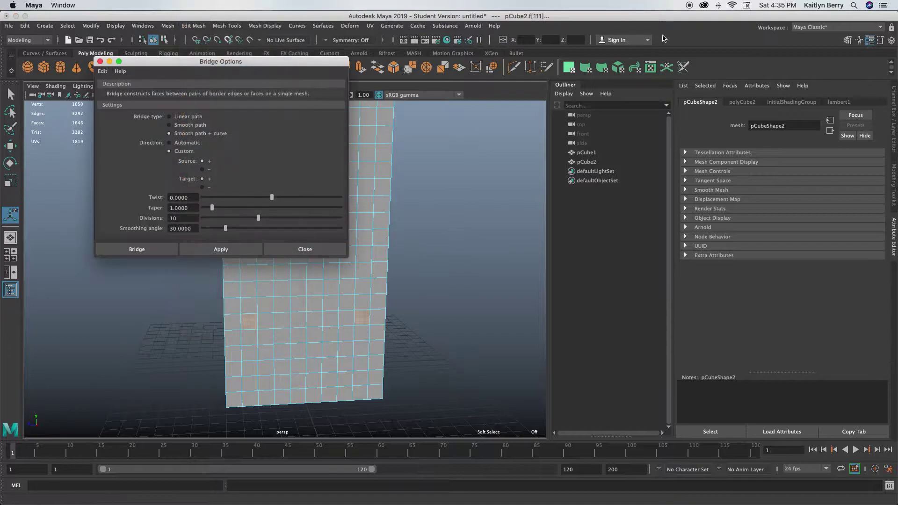
left_click_drag(261, 56, 579, 76)
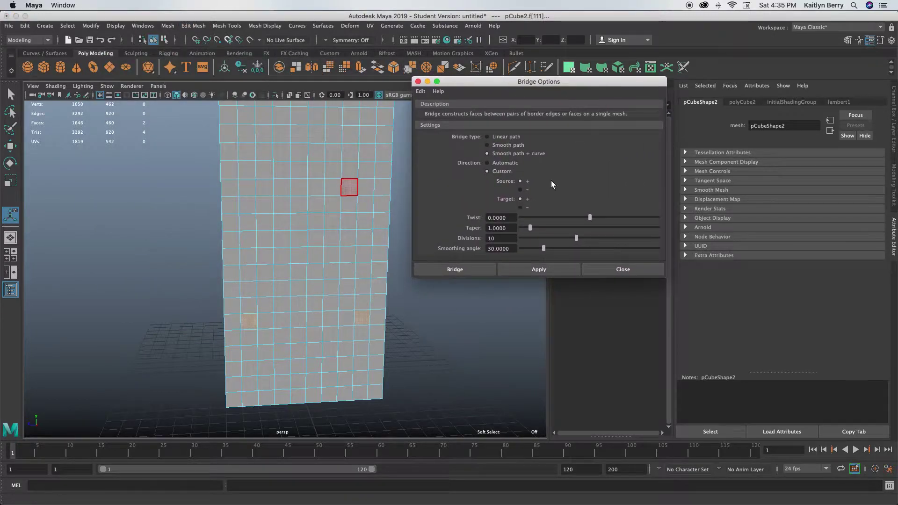
left_click(539, 270)
Examine the bridged handle up close in smooth preview and return to the unsmoothed display
left_click_drag(304, 391, 369, 348, "alt")
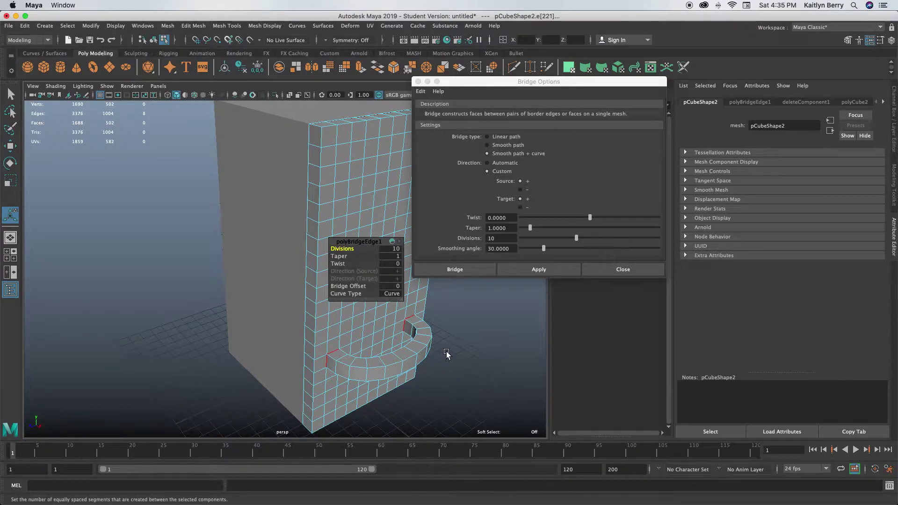
left_click_drag(405, 353, 397, 351, "alt")
right_click_drag(396, 350, 443, 351, "alt")
middle_click_drag(443, 350, 430, 333, "alt")
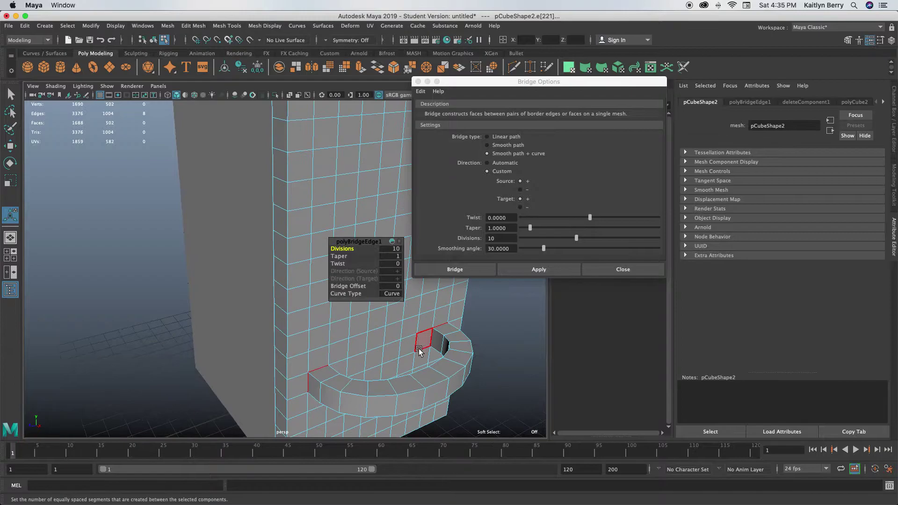
key("3")
key("1")
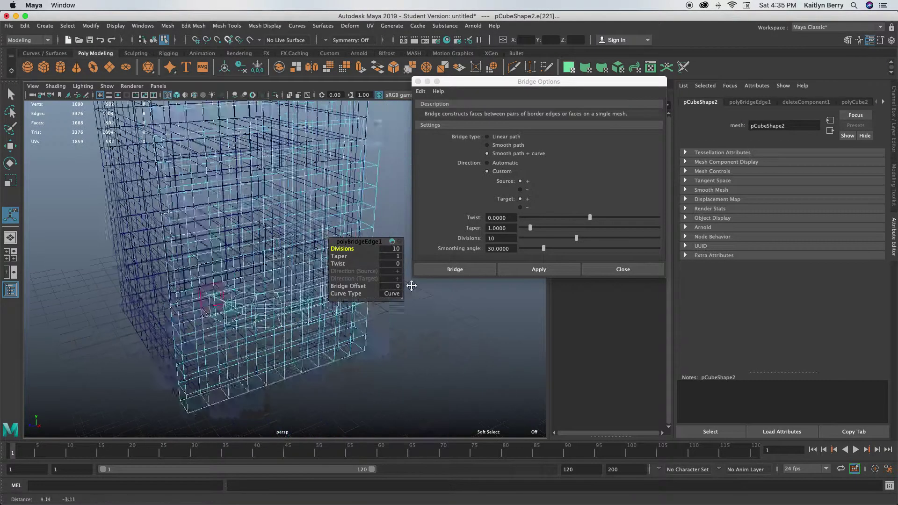
Switch to wireframe display and try to pick the bridge curve inside the handle
middle_click_drag(412, 286, 398, 295, "alt")
right_click_drag(290, 336, 355, 341, "alt")
left_click_drag(369, 332, 377, 353, "alt")
middle_click_drag(377, 353, 313, 315, "alt")
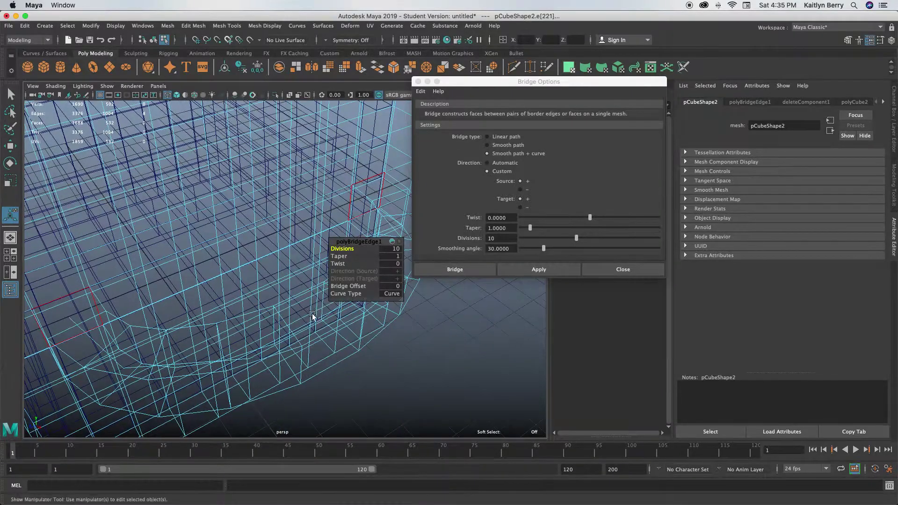
right_click(131, 359)
middle_click_drag(114, 389, 301, 330, "alt")
left_click(442, 408)
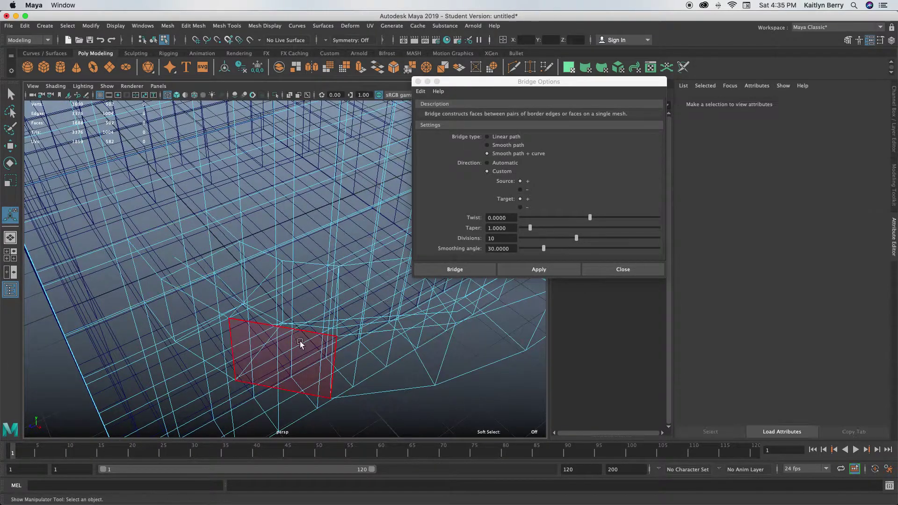
right_click(225, 291)
right_click_drag(225, 289, 262, 246)
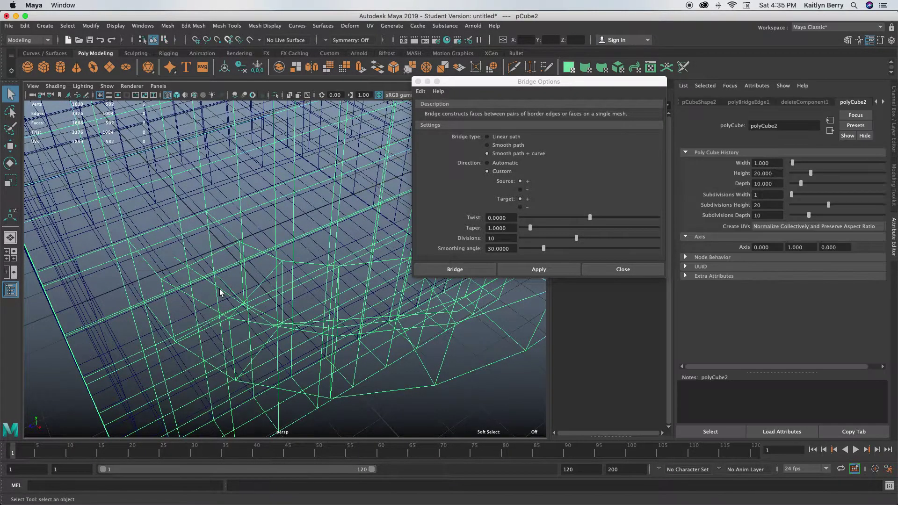
right_click(221, 293)
left_click(221, 293)
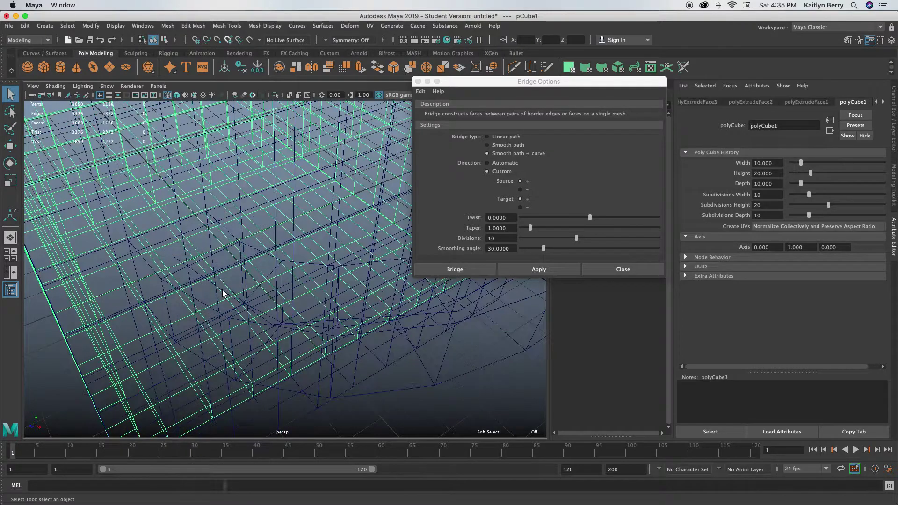
left_click(268, 315)
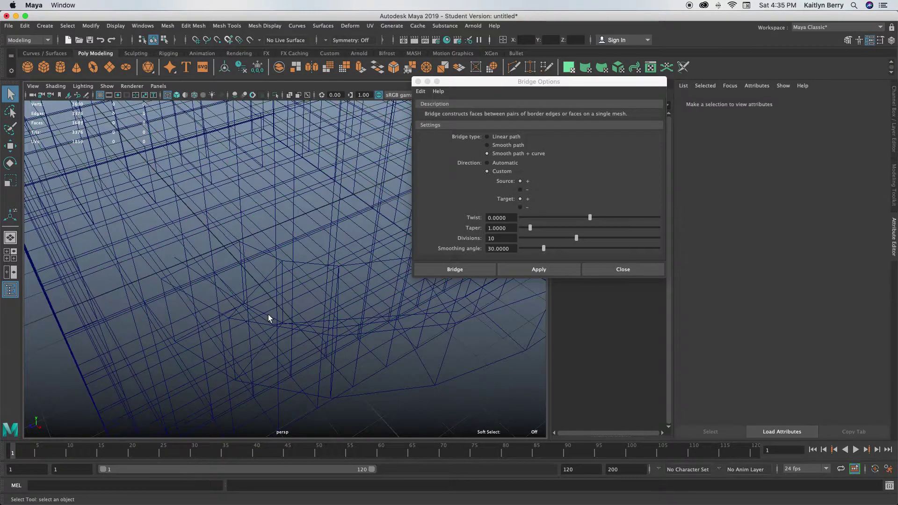
Select the bridge curve's two middle control vertices and switch back to shaded display
right_click(314, 320)
left_click(323, 322)
right_click_drag(349, 266, 310, 271)
left_click_drag(318, 331, 232, 342, "alt")
right_click_drag(434, 314, 333, 310, "alt")
mouse_move(396, 234)
left_mouse_down("alt")
mouse_move(312, 309)
mouse_move(290, 263)
mouse_move(324, 258)
mouse_move(303, 305)
mouse_move(287, 304)
left_mouse_up("alt")
key("5")
left_click_drag(160, 295, 181, 304)
Move the two control vertices toward the door to about 6.95 on the X axis to flatten the handle
left_click_drag(332, 283, 214, 321, "alt")
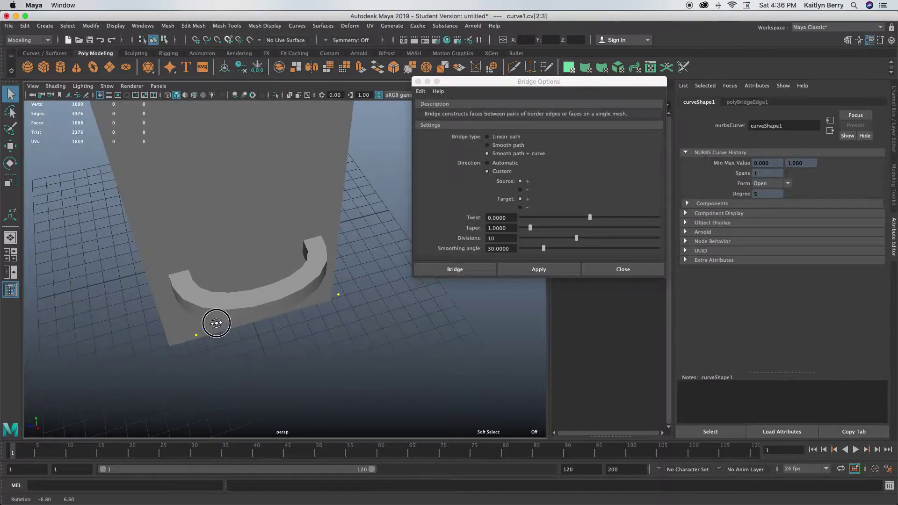
key("w")
left_click_drag(289, 358, 265, 315)
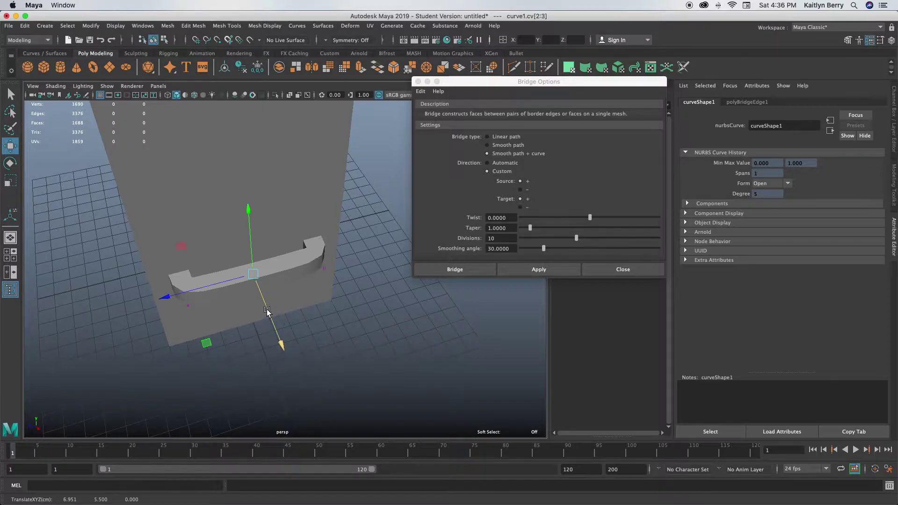
Examine the door and its handle in smooth preview from several angles and return to the unsmoothed display
left_click(278, 263)
key("3")
left_click(311, 352)
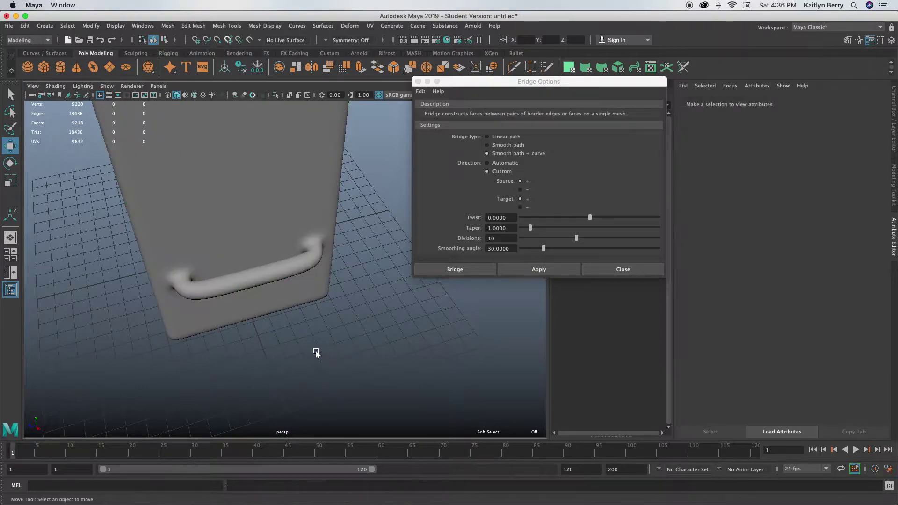
left_click_drag(310, 352, 275, 305, "alt")
right_click_drag(275, 303, 357, 234, "alt")
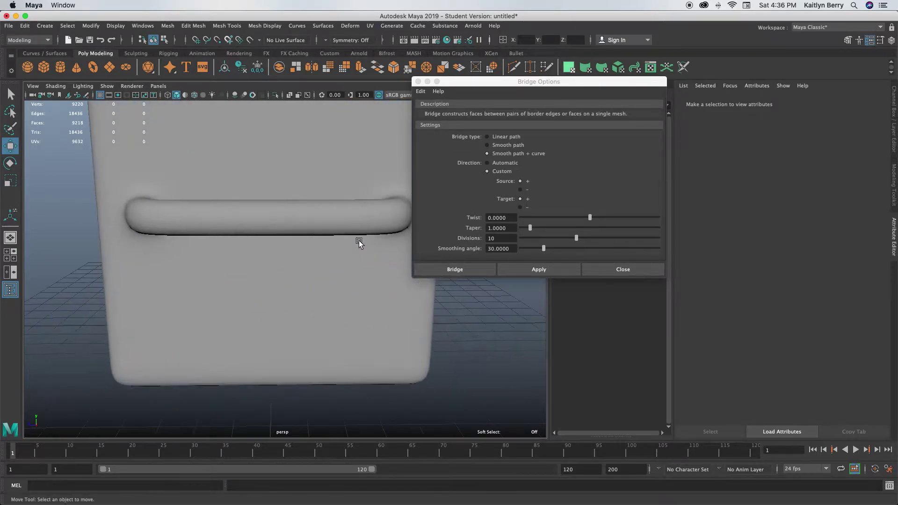
left_click(367, 243)
left_click_drag(370, 246, 313, 270, "alt")
left_click_drag(384, 286, 312, 280, "alt")
left_click_drag(332, 314, 314, 324, "alt")
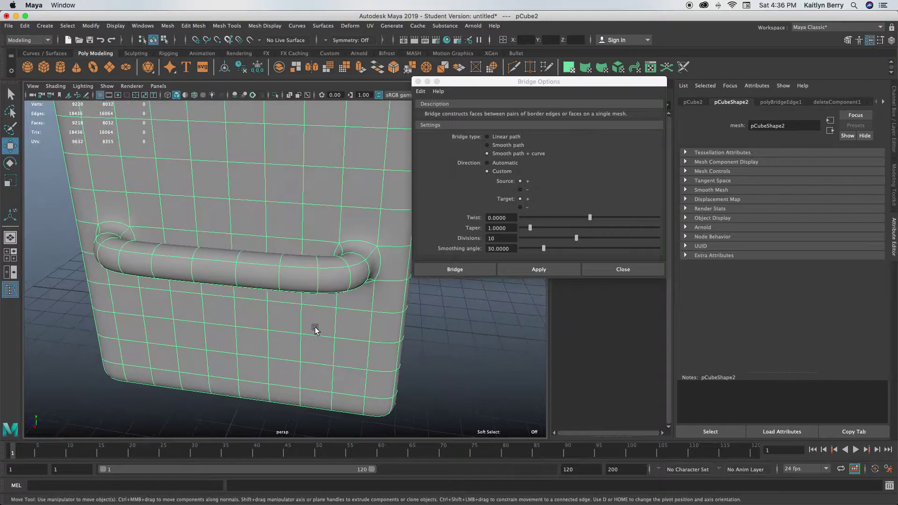
key("1")
left_click_drag(331, 285, 319, 289, "alt")
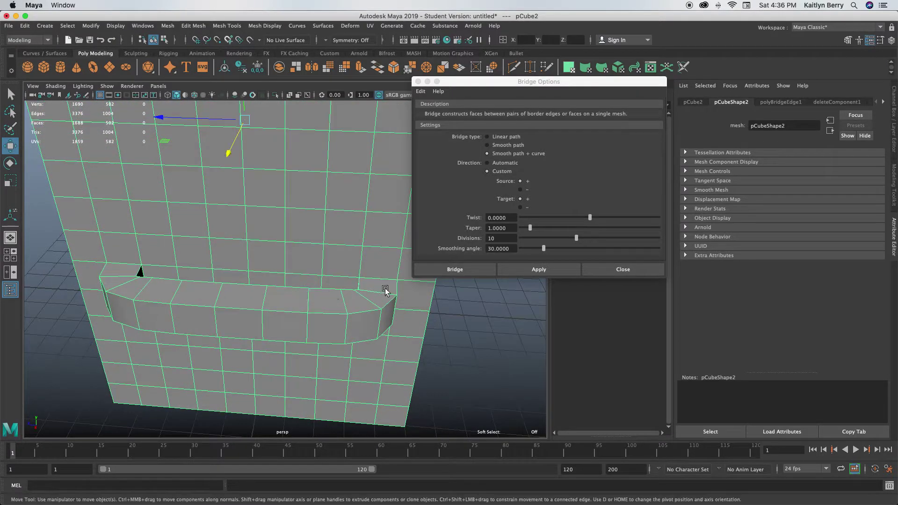
Switch the door panel to face mode and select the faces of the handle
right_click_drag(381, 260, 382, 291)
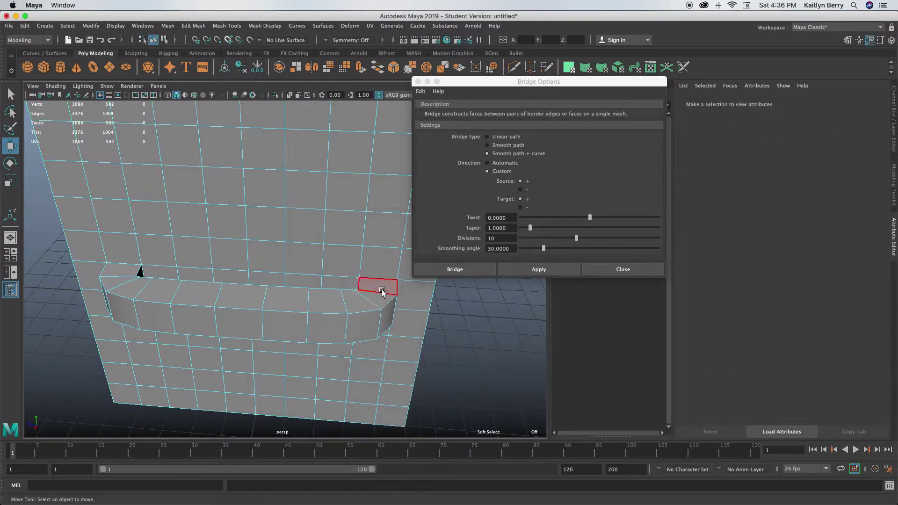
left_click(382, 291)
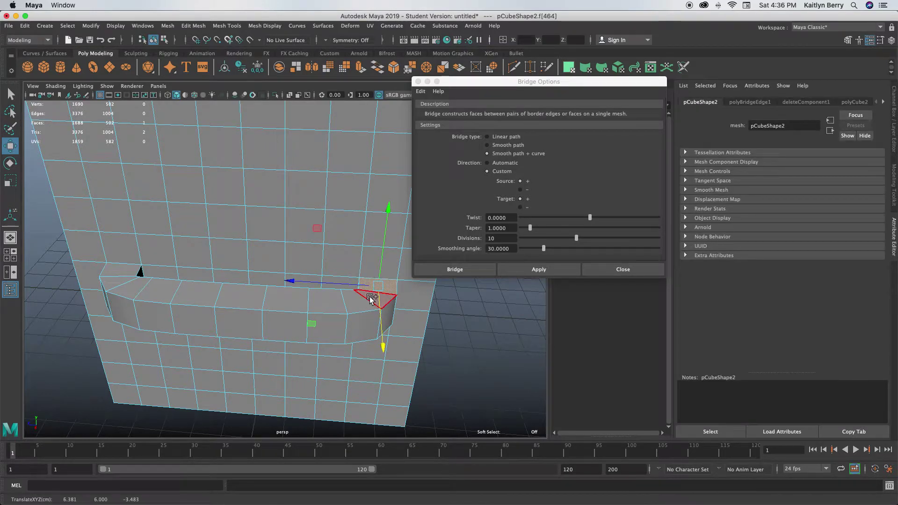
double_click(368, 302, "shift")
left_click(376, 299)
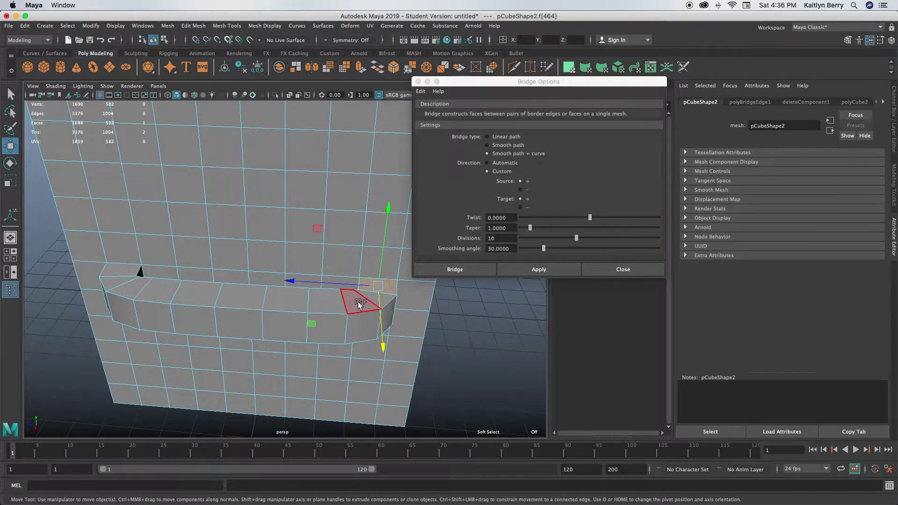
mouse_move(341, 306)
left_mouse_down()
mouse_move(120, 283)
mouse_move(116, 314)
mouse_move(199, 333)
left_mouse_up()
mouse_move(251, 251)
left_mouse_down("shift")
mouse_move(289, 262)
mouse_move(200, 279)
left_mouse_up("shift")
mouse_move(86, 233)
left_mouse_down("shift")
mouse_move(221, 264)
mouse_move(247, 253)
left_mouse_up("shift")
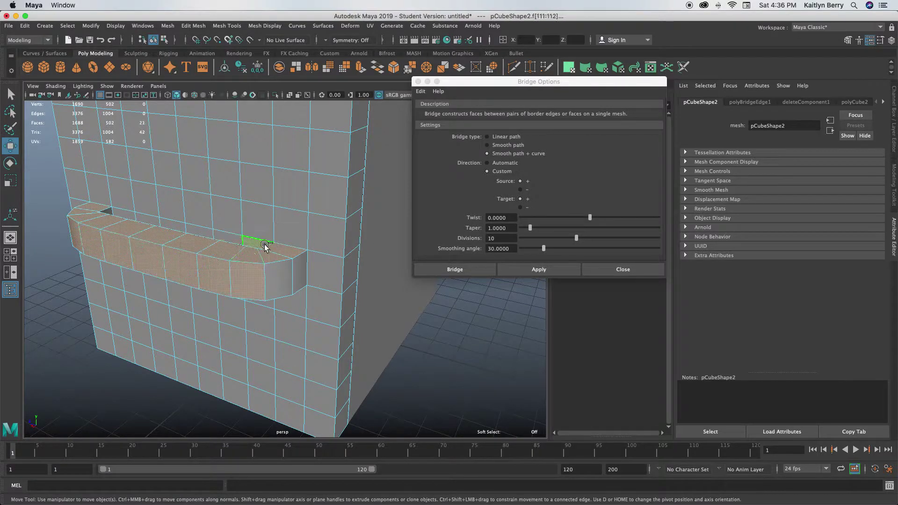
left_click_drag(281, 304, 309, 262, "alt")
middle_click_drag(309, 172, 310, 244, "alt")
mouse_move(150, 206)
left_mouse_down("shift")
mouse_move(198, 188)
mouse_move(333, 182)
mouse_move(371, 194)
mouse_move(165, 214)
mouse_move(164, 262)
mouse_move(108, 273)
left_mouse_up("shift")
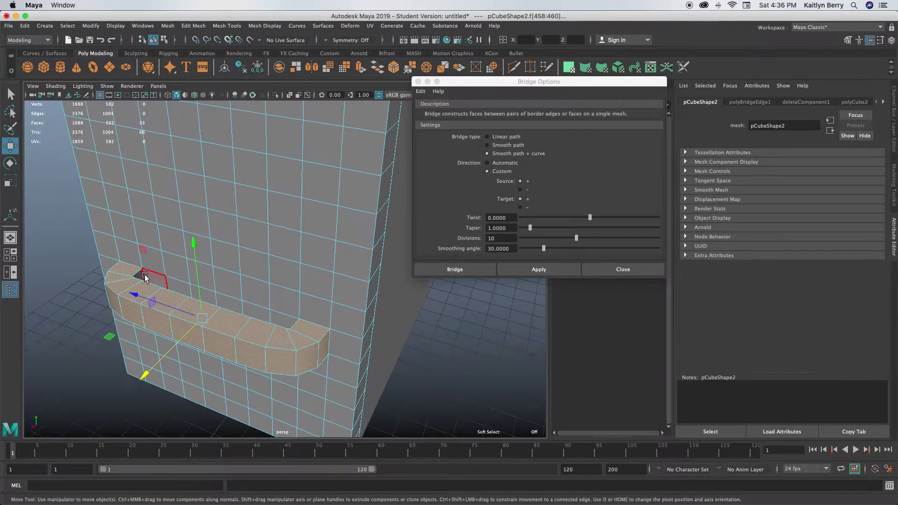
Try scaling the handle faces uniformly, along X and along Z, undoing each attempt
key("r")
left_click_drag(214, 314, 174, 320)
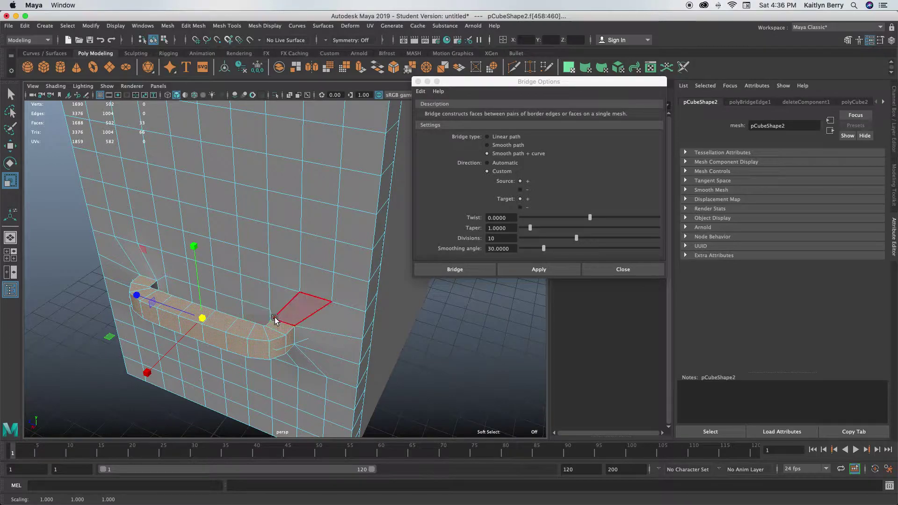
key("ctrl+z")
left_click_drag(140, 368, 187, 338)
key("ctrl+z")
left_click_drag(139, 295, 161, 289)
key("ctrl+z")
Undo the handle face selections back to the whole door panel being selected in object mode
left_click(426, 334)
key("ctrl+z")
key("ctrl+z")
key("ctrl+z")
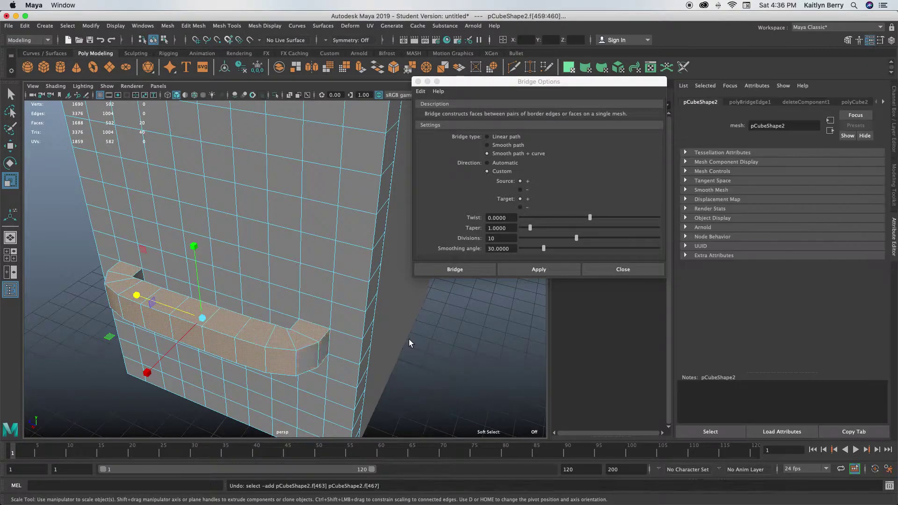
key("ctrl+z")
key("ctrl+z")
key("ctrl+z")
key("ctrl+z")
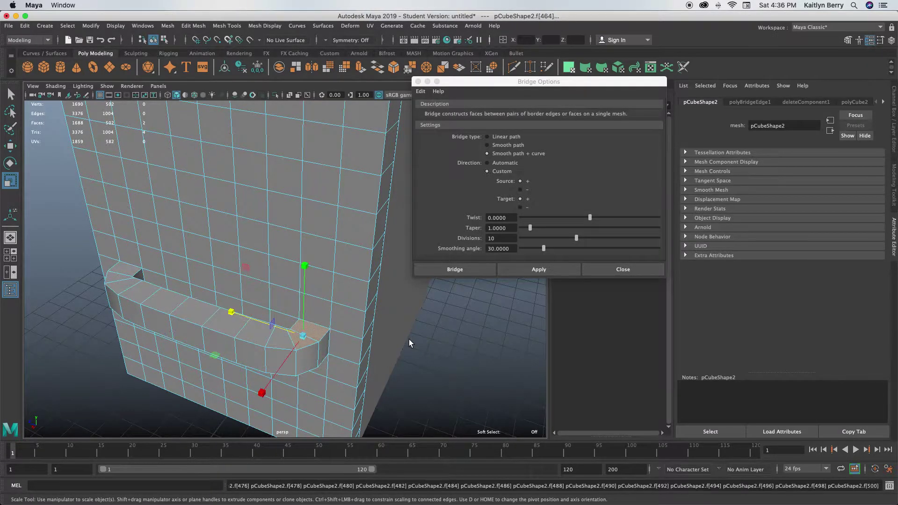
key("ctrl+z")
key("ctrl+z")
key("ctrl+z")
key("ctrl+z")
key("ctrl+z")
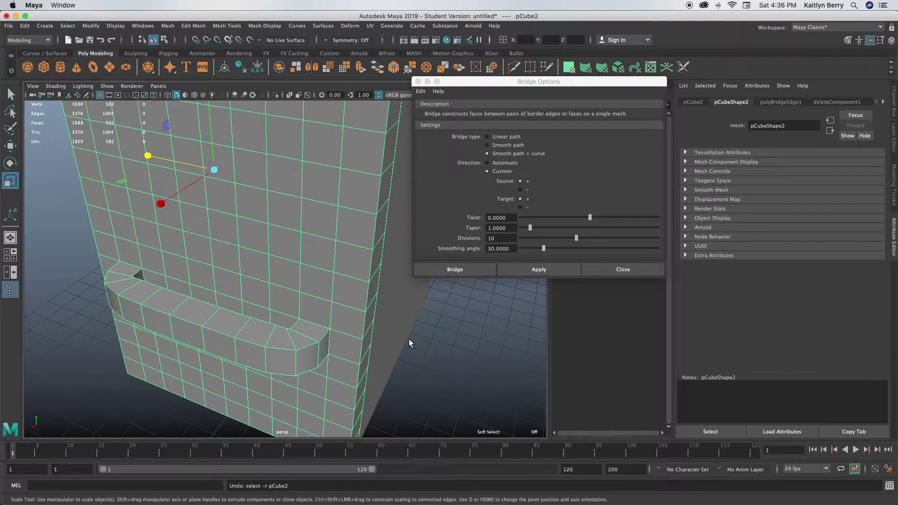
Undo the handle's curve edits and the bridge itself, back to one selected face on the flat door panel
key("ctrl+z")
key("ctrl+z")
key("ctrl+z")
key("ctrl+z")
key("ctrl+z")
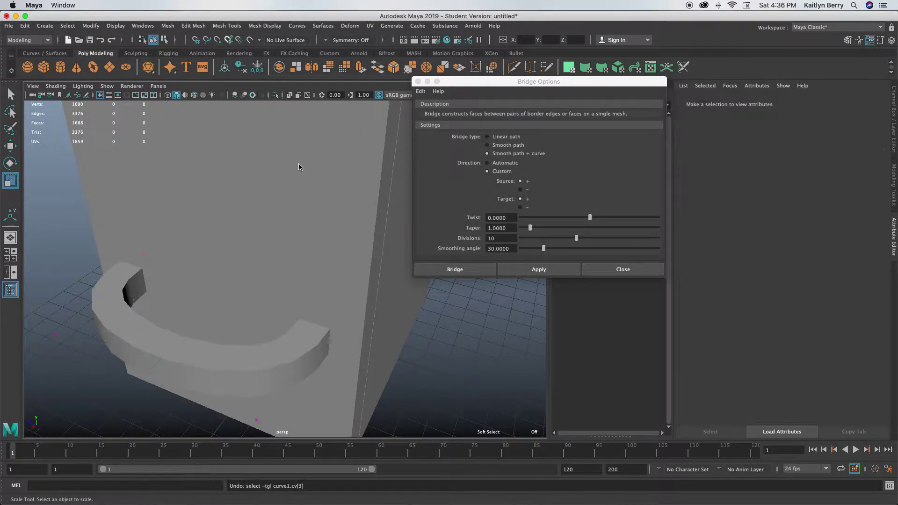
key("ctrl+z")
key("ctrl+z")
key("ctrl+z")
key("ctrl+z")
key("ctrl+z")
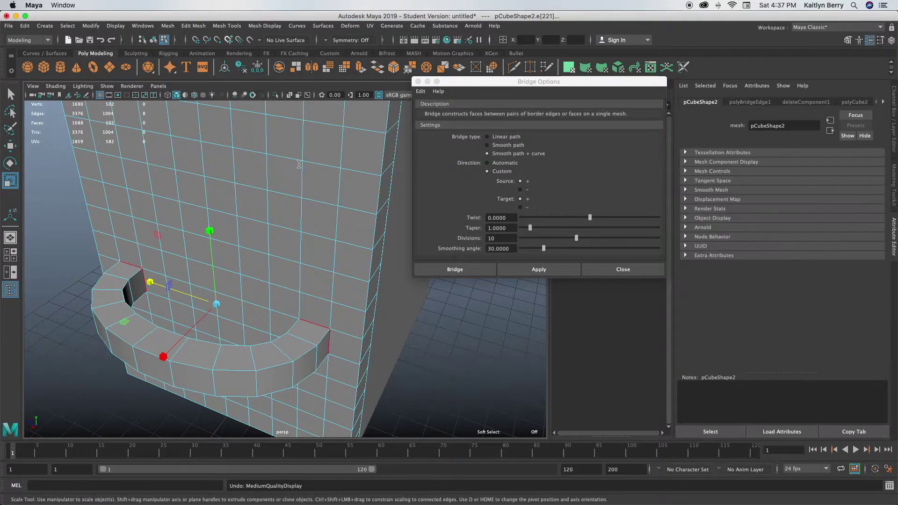
left_click_drag(231, 286, 261, 276, "alt")
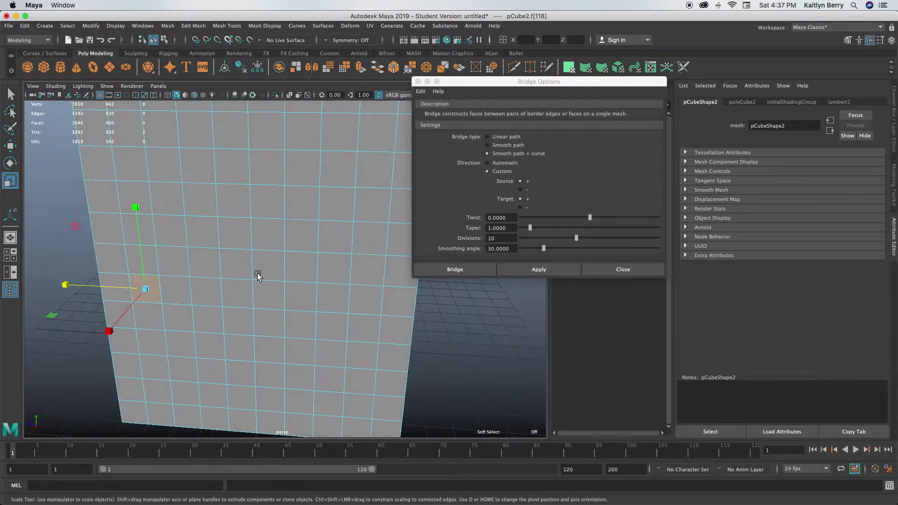
Add the matching face on the door's opposite side to the selection and extrude both faces with an offset of 0.25
left_click(368, 304, "shift")
left_click_drag(431, 346, 452, 357, "alt")
key("ctrl+e")
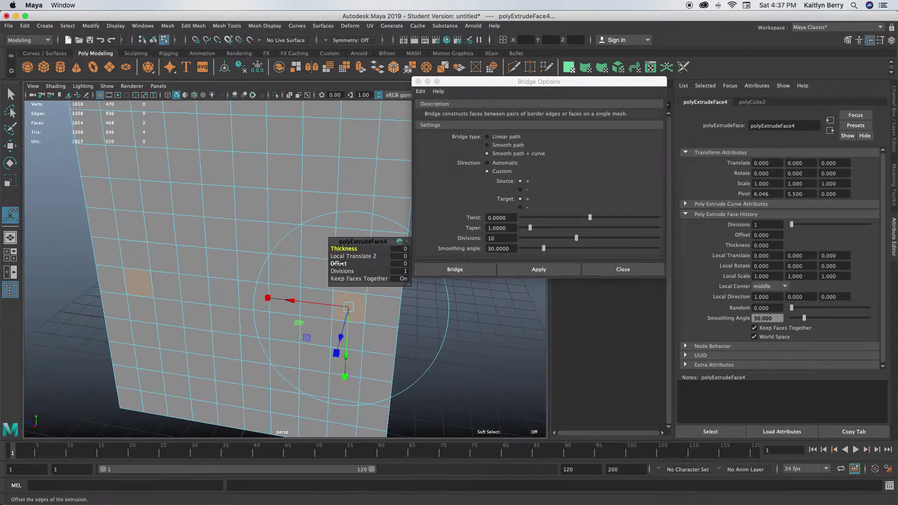
left_click_drag(340, 263, 353, 265)
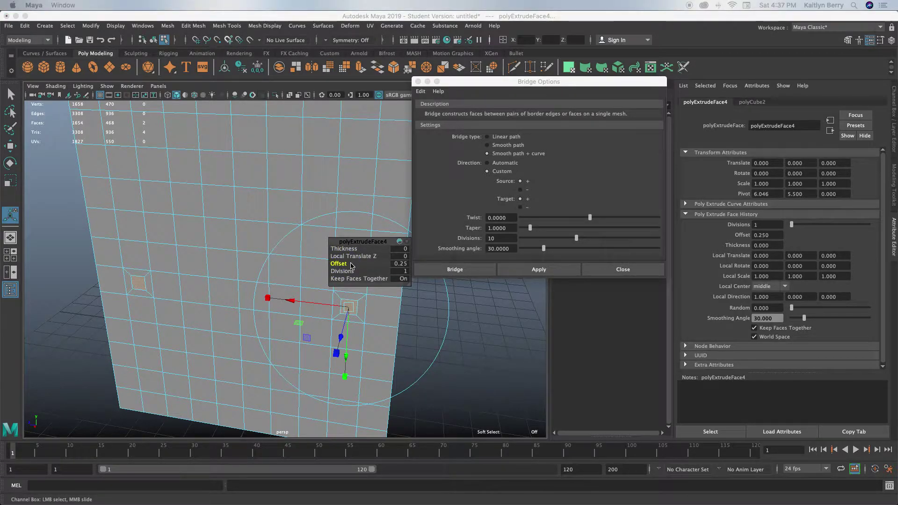
Try to bridge the two inset faces, then close the Bridge options and clear the selection
left_click(181, 26)
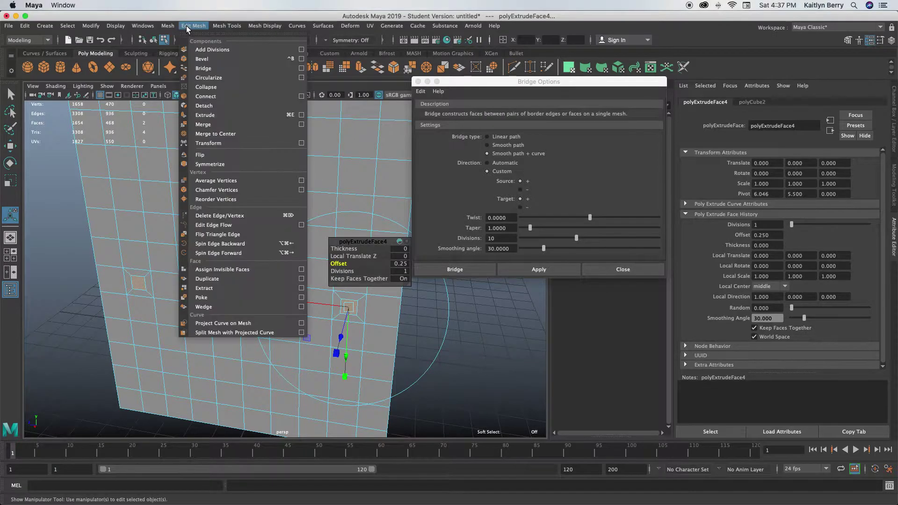
left_click(241, 67)
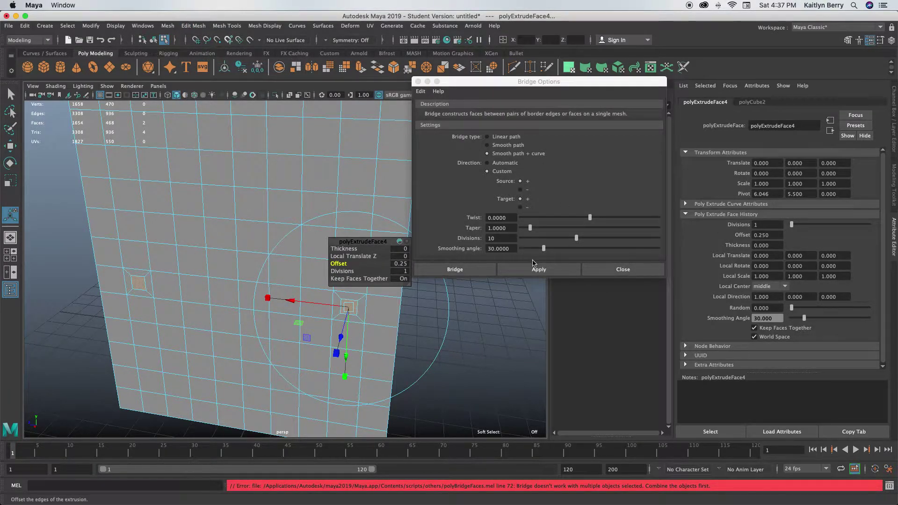
left_click(606, 270)
left_click(477, 266)
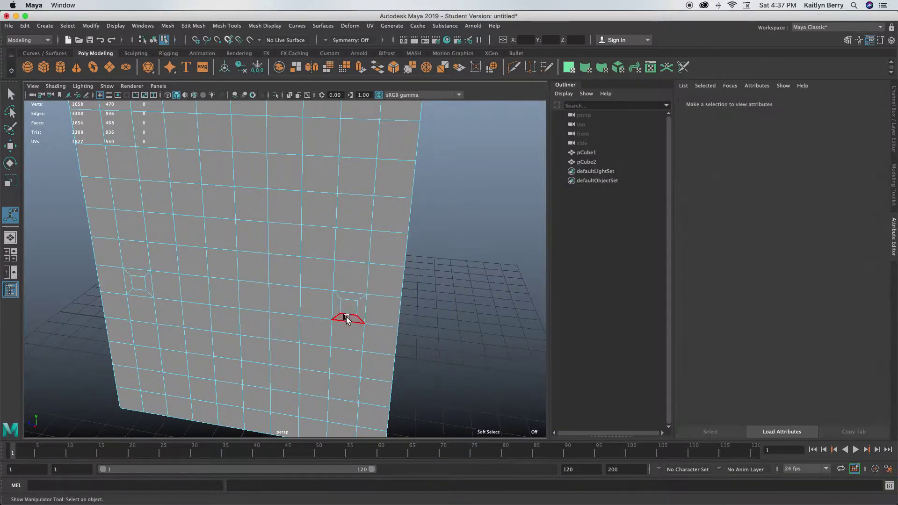
Select the two small inset faces on the door panel and bridge them into a curved handle with 10 divisions
left_click(348, 307)
left_click(137, 282, "shift")
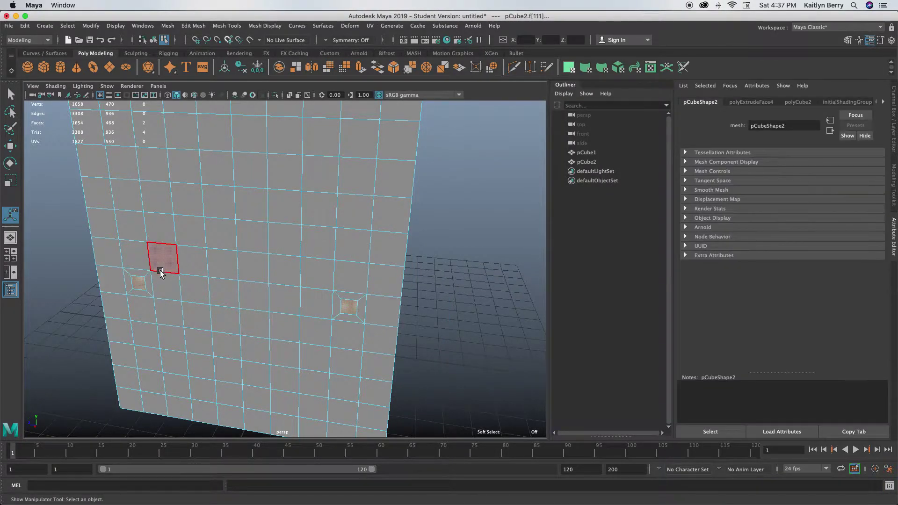
left_click(190, 25)
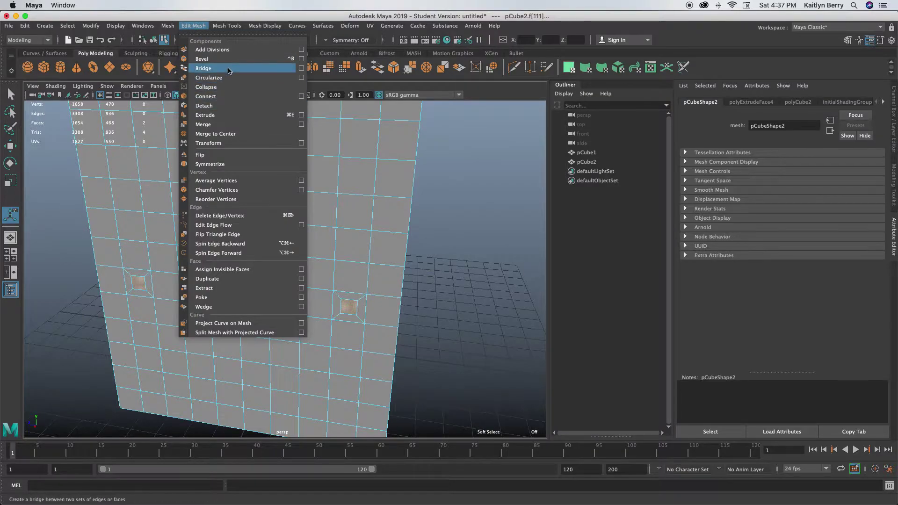
left_click(208, 69)
left_click_drag(327, 370, 374, 359, "alt")
right_click_drag(294, 363, 365, 363, "alt")
middle_click_drag(302, 363, 326, 300, "alt")
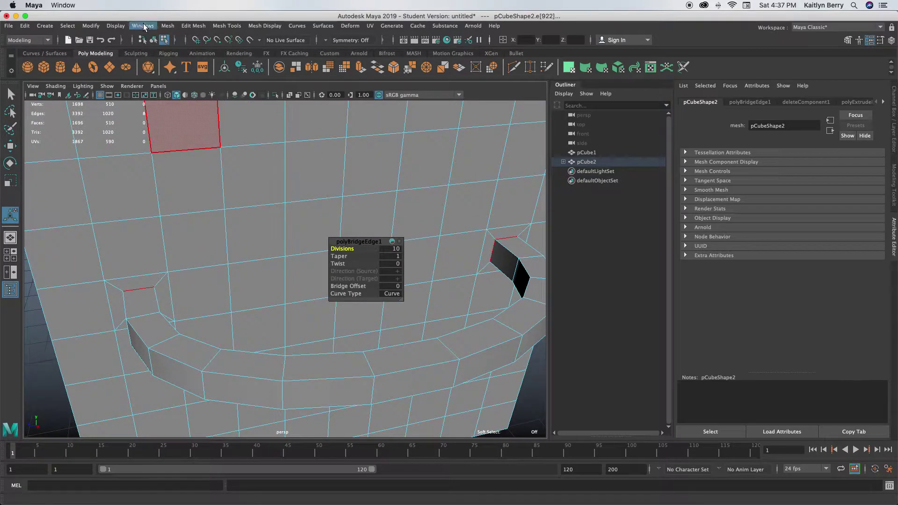
Return the door panel to object mode with the handle curve's control points exposed, checking it in wireframe before restoring shaded display
left_click(167, 95)
left_click_drag(310, 322, 273, 296, "alt")
right_click_drag(238, 322, 299, 229)
right_click_drag(253, 332, 303, 350, "alt")
middle_click_drag(265, 365, 311, 316, "alt")
right_click_drag(320, 263, 243, 295)
left_click_drag(366, 317, 346, 314, "alt")
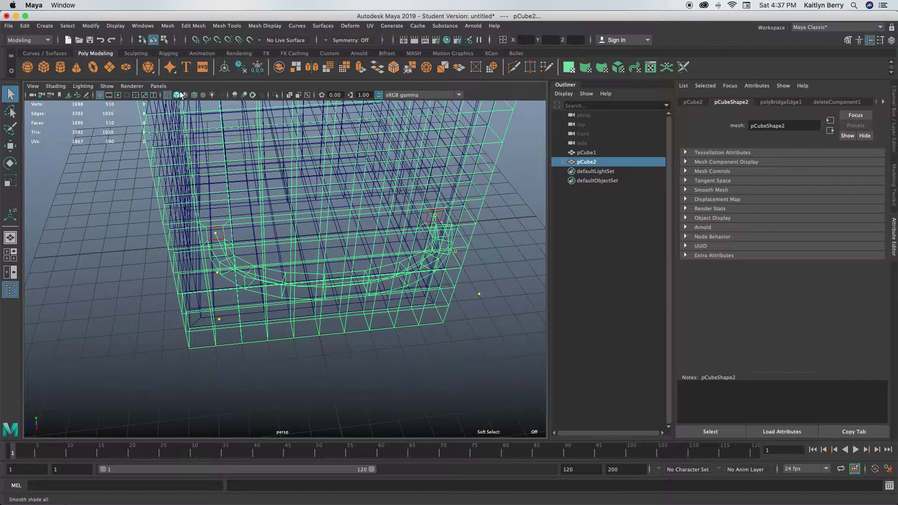
left_click(178, 95)
left_click_drag(315, 341, 166, 304, "alt")
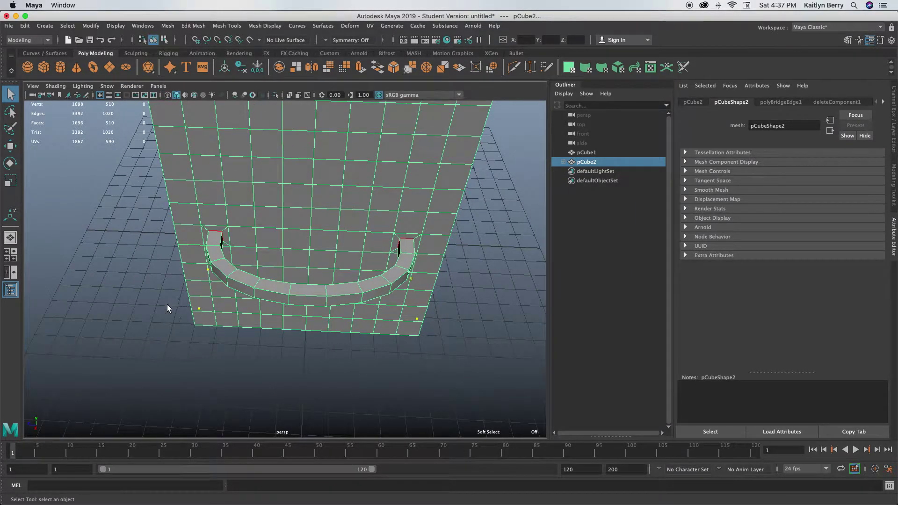
Select the two outer control points of the handle's curve and move them toward the door to flatten the handle
left_click(199, 308)
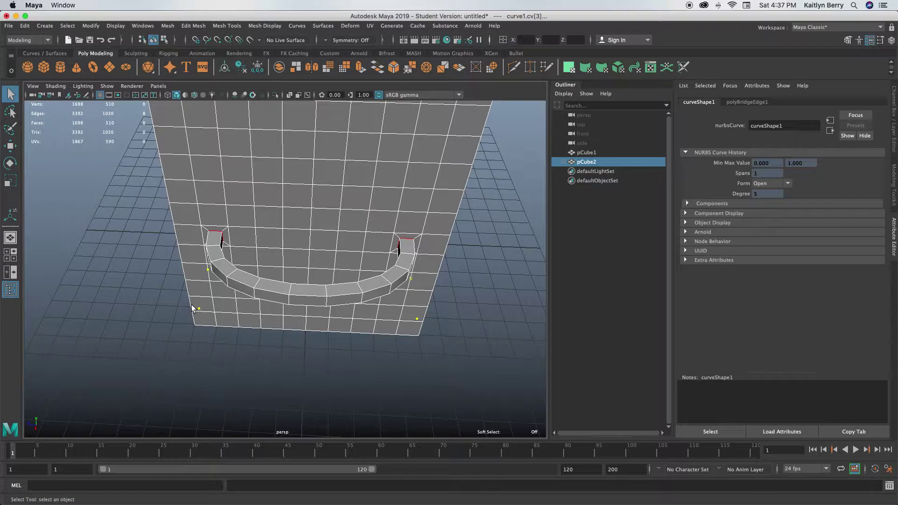
left_click(206, 317)
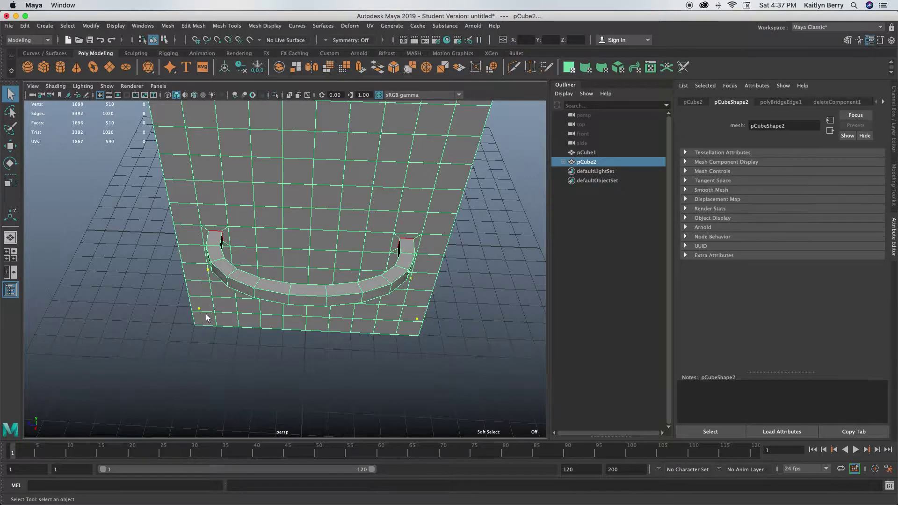
left_click(418, 320)
left_click_drag(420, 322, 187, 294, "alt")
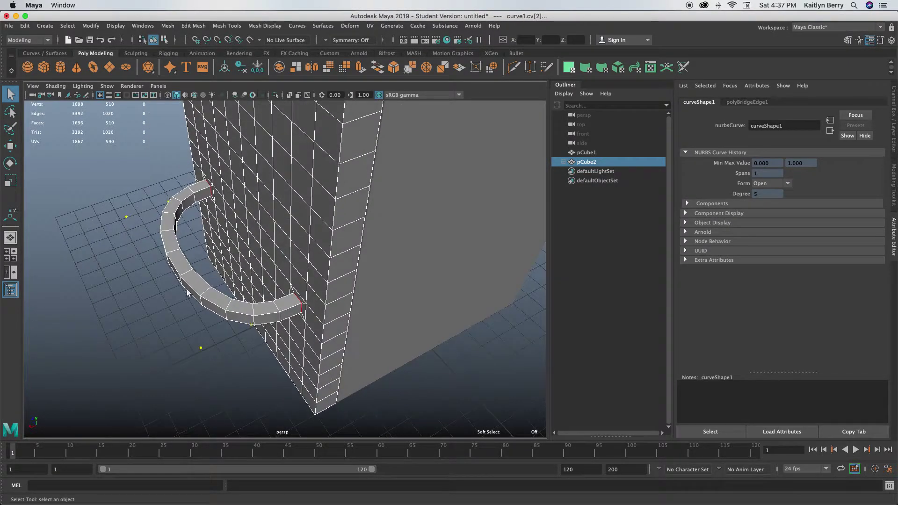
left_click(121, 216)
left_click_drag(207, 354, 206, 355, "shift")
key("w")
left_click_drag(130, 290, 214, 268)
Turn on smooth preview for the door panel and the cabinet body, and reselect the door panel in front view
key("3")
left_click_drag(205, 344, 306, 280, "alt")
left_click_drag(344, 309, 355, 323, "alt")
left_click_drag(365, 188, 365, 188)
left_click(400, 176)
right_click_drag(396, 179, 423, 166)
key("3")
left_click(445, 247)
left_click_drag(445, 247, 286, 238, "alt")
left_click(311, 247)
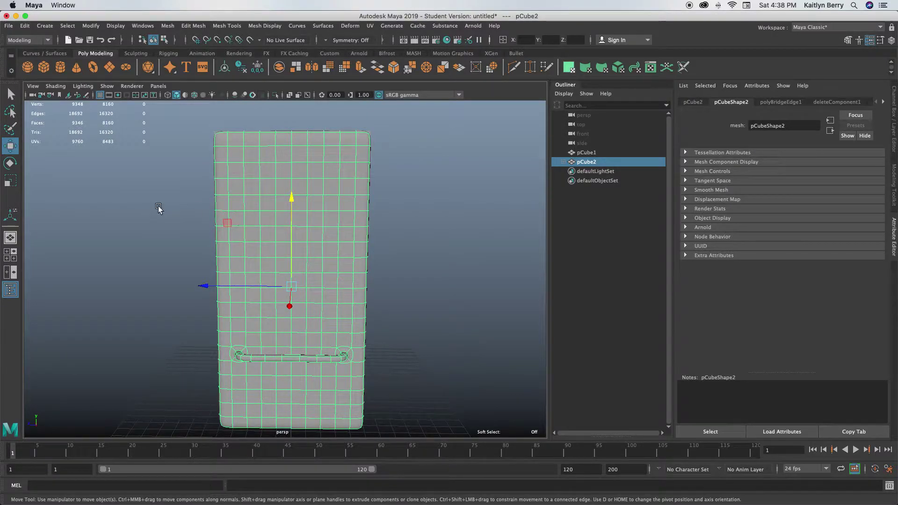
Insert a horizontal edge loop across the door panel just above the handle with the Multi-Cut tool
right_click_drag(317, 208, 367, 196)
middle_click_drag(310, 354, 318, 273, "alt")
mouse_move(317, 272)
right_mouse_down()
mouse_move(315, 283)
mouse_move(317, 262)
right_mouse_up()
right_click_drag(258, 308, 439, 291, "alt")
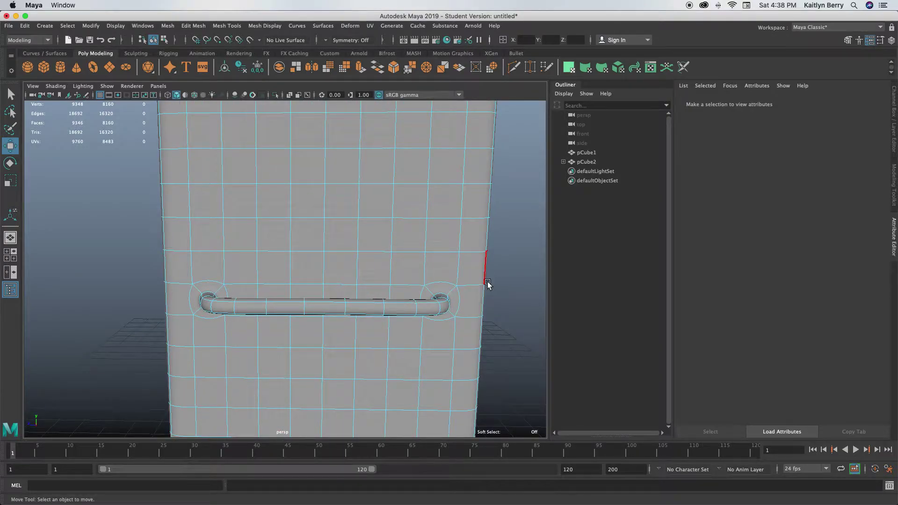
key("q")
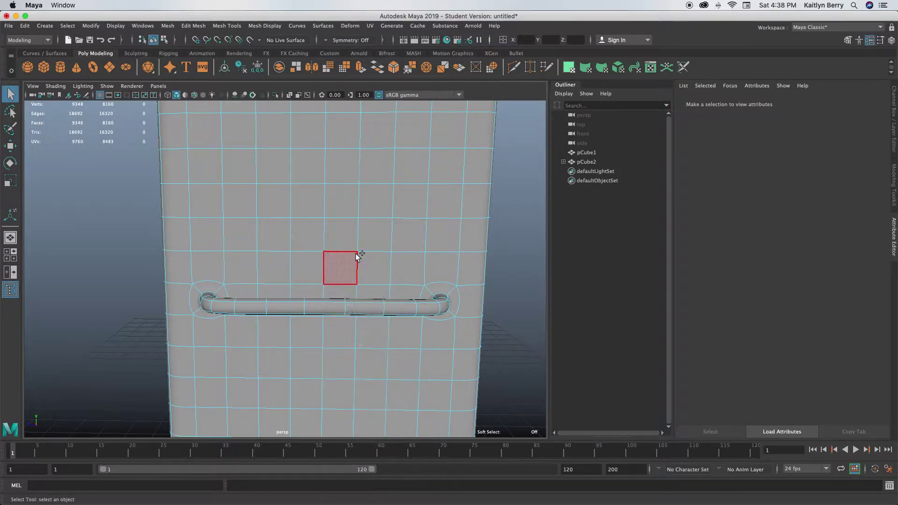
right_click_drag(357, 255, 305, 252, "shift")
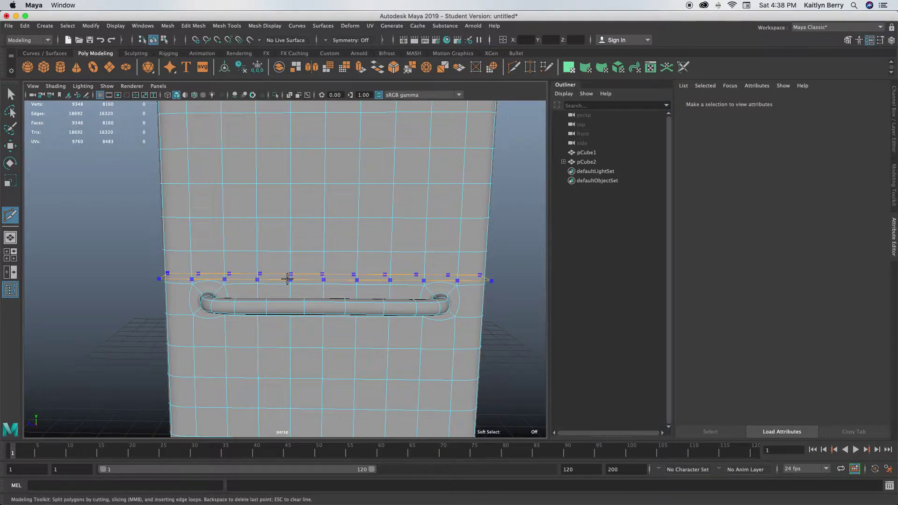
left_click(287, 278, "ctrl")
scroll(358, 220, "down", 5)
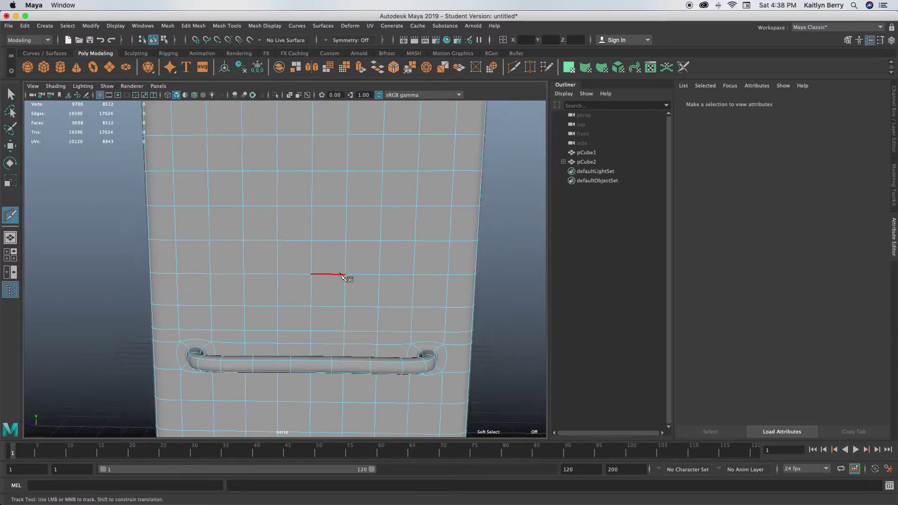
Insert one vertical edge loop just beside the door panel's centre line, running its full height
scroll(369, 257, "down", 3)
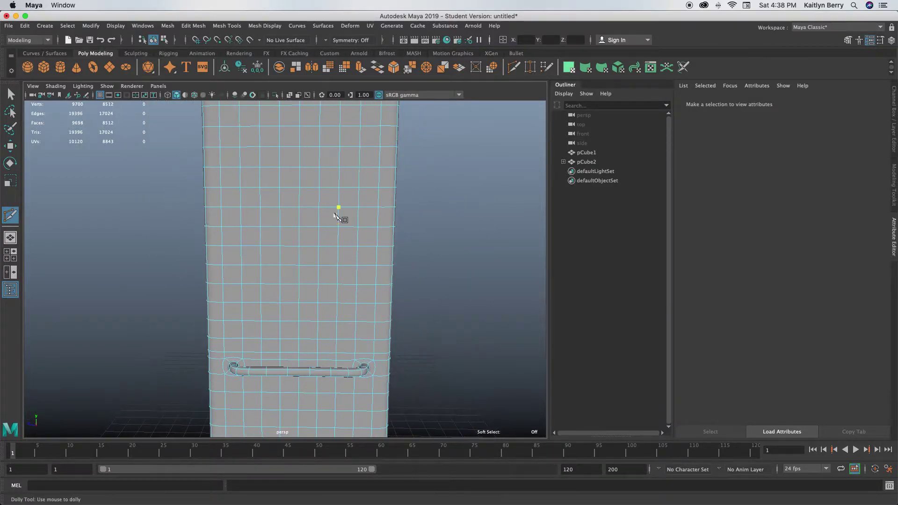
middle_click_drag(341, 211, 309, 232, "alt")
scroll(309, 231, "up", 2)
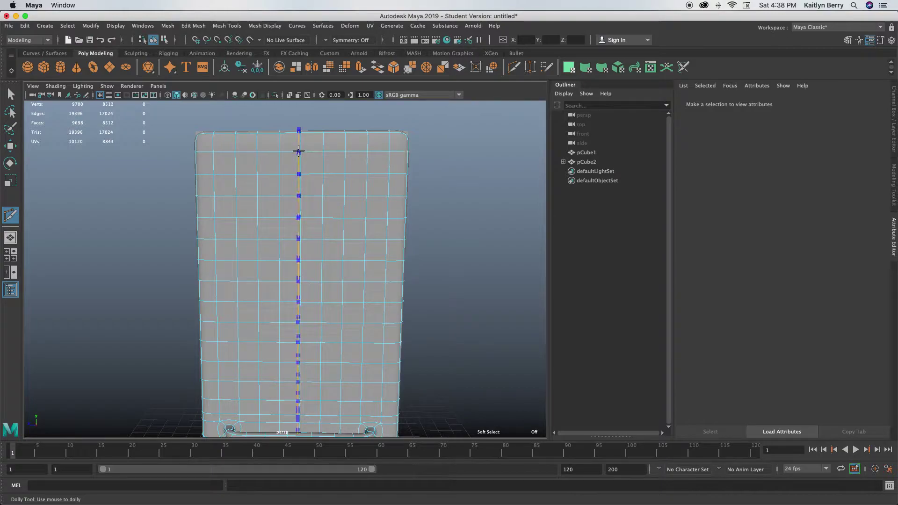
left_click(300, 150)
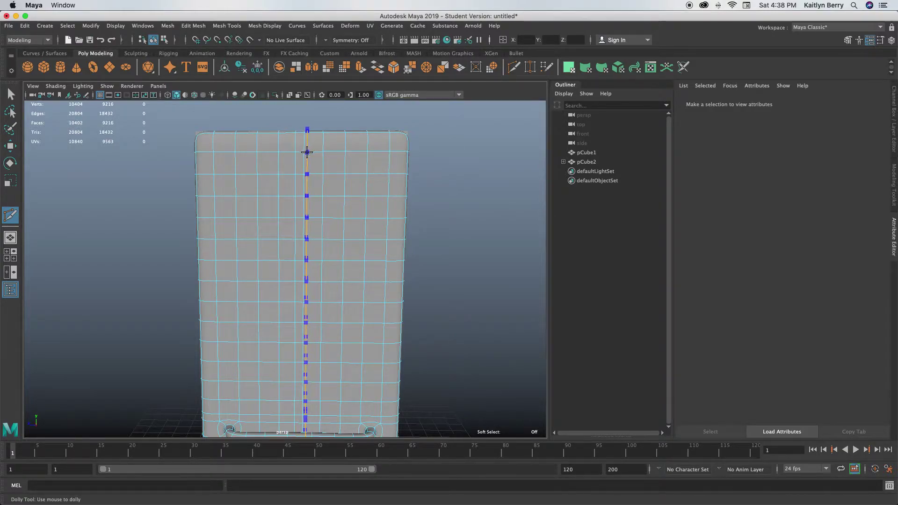
left_click(307, 152, "ctrl")
left_click_drag(321, 273, 314, 253, "alt")
key("super+z")
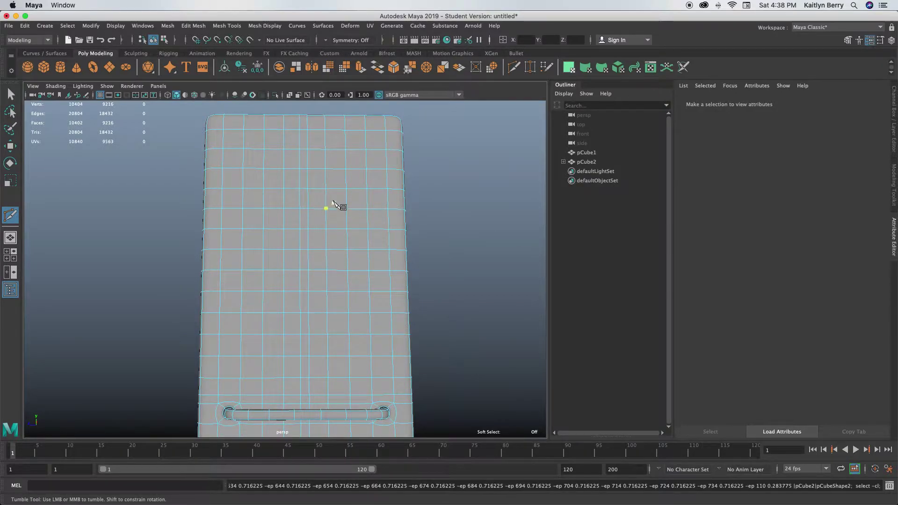
Select the narrow vertical strip of faces along the door's centre and the thin horizontal strip just above the handle
left_click_drag(333, 200, 326, 226, "alt")
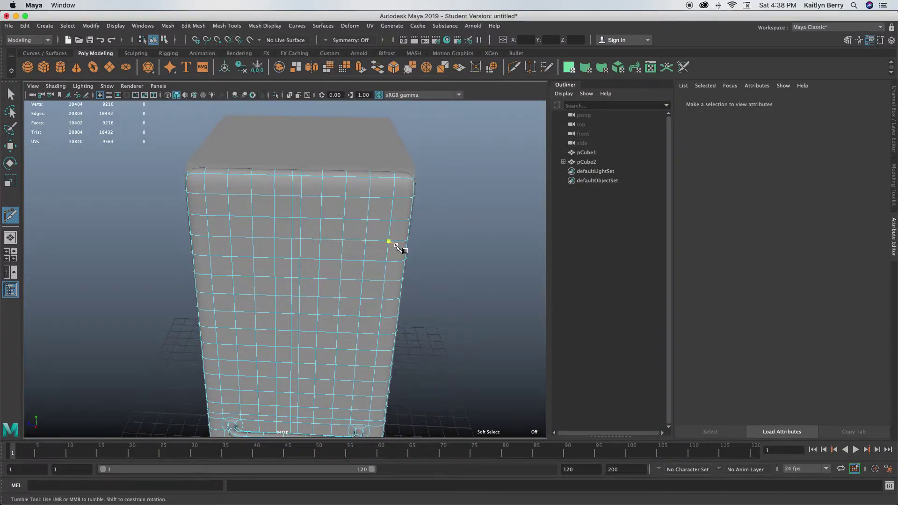
left_click_drag(394, 246, 313, 259, "alt")
right_click_drag(251, 299, 388, 303, "alt")
middle_click_drag(306, 269, 309, 260, "alt")
right_click_drag(308, 279, 323, 192)
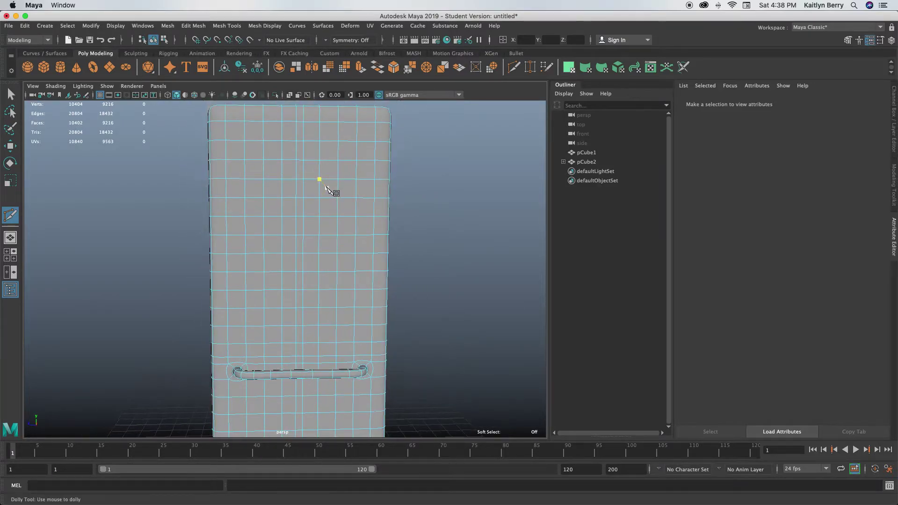
key("q")
middle_click_drag(310, 134, 309, 173, "alt")
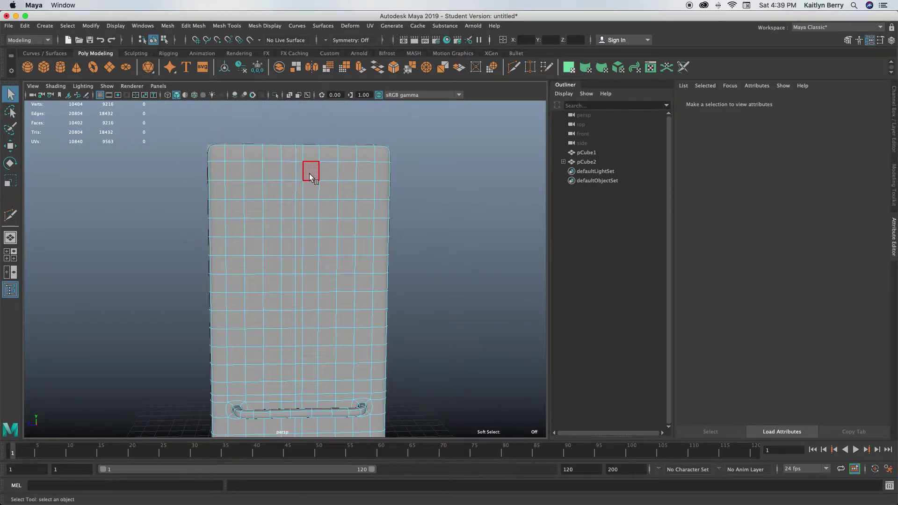
left_click_drag(301, 151, 295, 276)
mouse_move(298, 312)
left_mouse_down()
mouse_move(301, 398)
mouse_move(236, 405)
left_mouse_up()
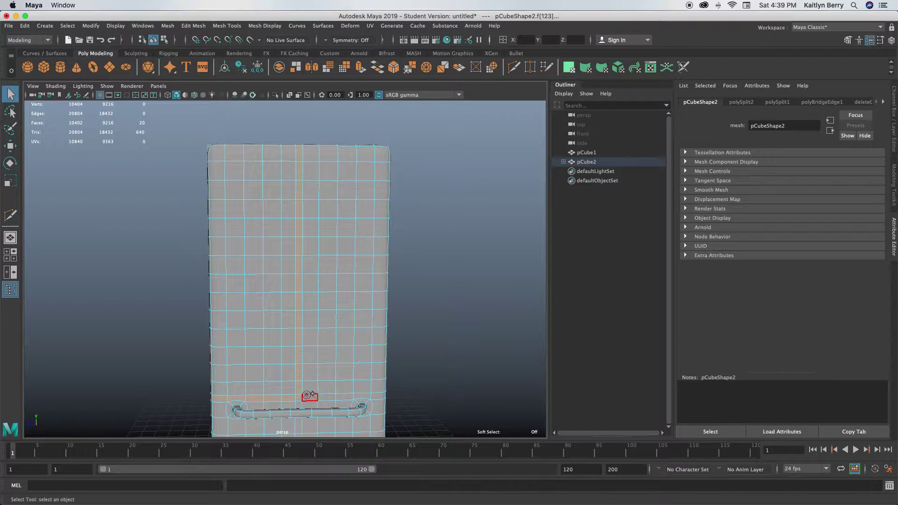
left_click_drag(306, 396, 381, 396, "shift")
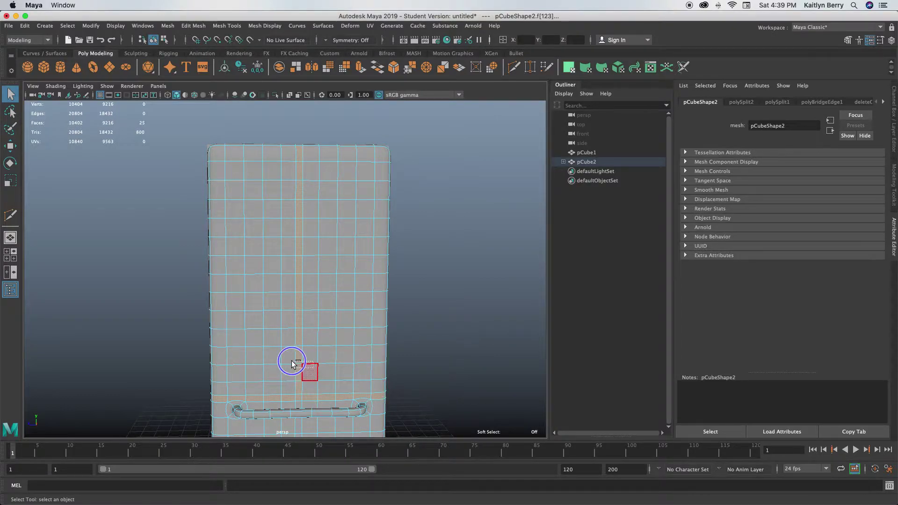
Add the side faces at both ends of the thin horizontal strip to the face selection
left_click_drag(312, 381, 262, 341, "alt")
right_click_drag(262, 341, 347, 340, "alt")
left_click_drag(347, 340, 317, 354, "alt")
left_click_drag(242, 355, 283, 354, "alt")
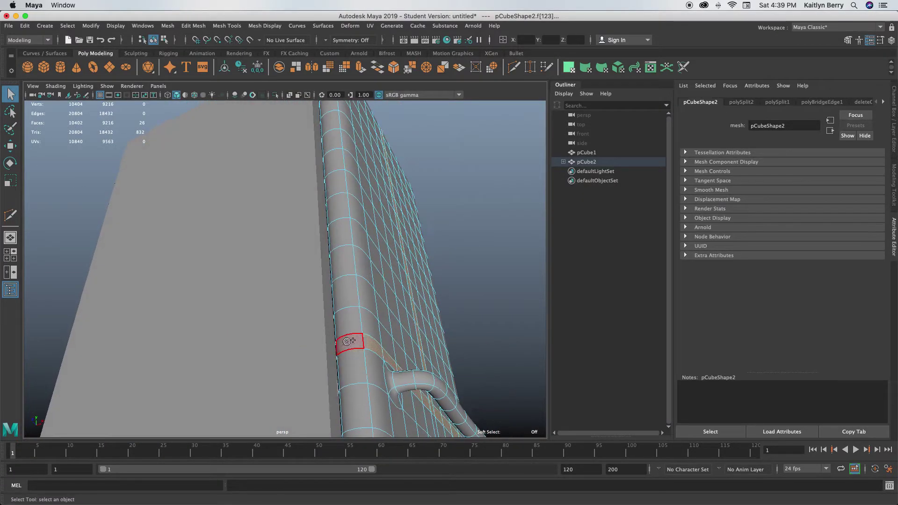
left_click_drag(415, 177, 339, 212, "alt")
left_click(361, 233, "shift")
left_click_drag(347, 265, 329, 269, "alt")
Extrude the selected strips inward with a thickness of about -0.61 to form the grooves between the doors and drawer, and clear the selection
key("ctrl+e")
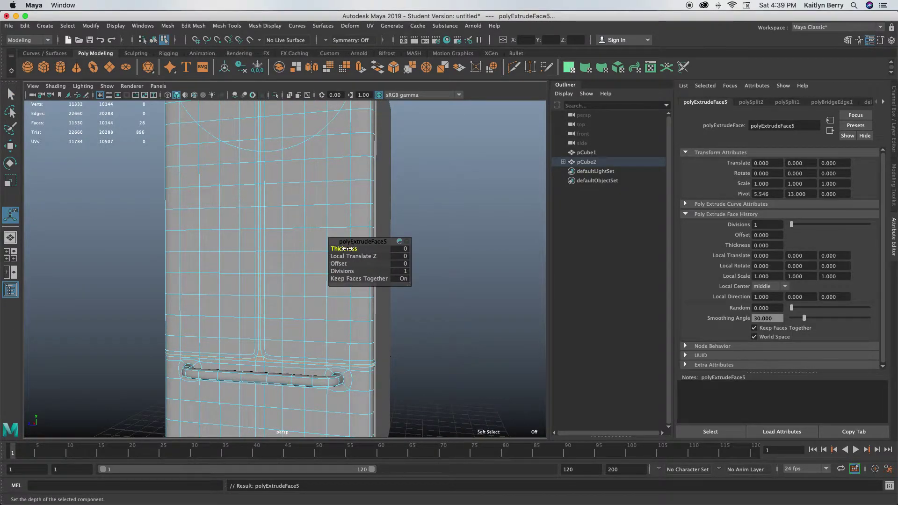
left_click_drag(347, 251, 322, 290, "alt")
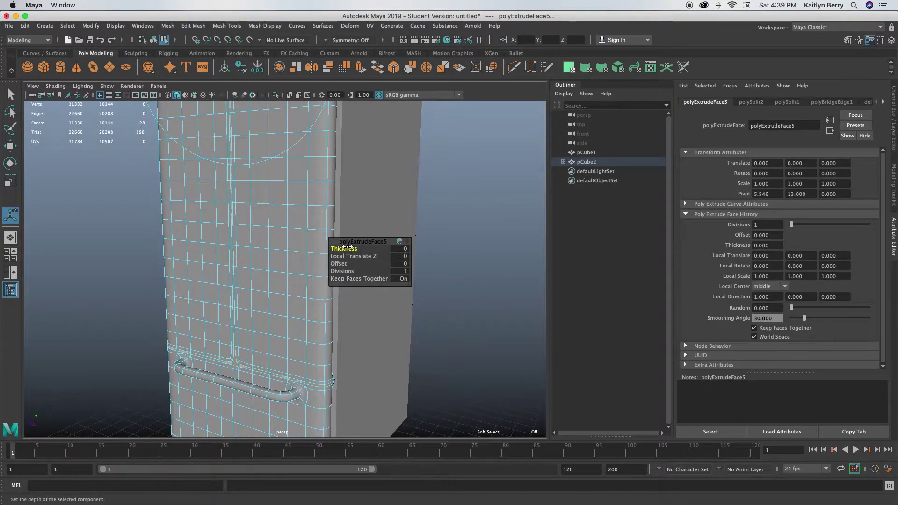
left_click_drag(347, 247, 316, 286)
left_click_drag(304, 318, 372, 349, "alt")
right_click_drag(373, 349, 284, 337, "alt")
left_click_drag(284, 337, 356, 333, "alt")
left_click_drag(355, 245, 337, 249)
left_click_drag(219, 316, 327, 337, "alt")
right_click_drag(327, 337, 393, 348, "alt")
middle_click_drag(309, 337, 327, 338, "alt")
left_click_drag(327, 337, 311, 377, "alt")
left_click_drag(344, 249, 324, 241)
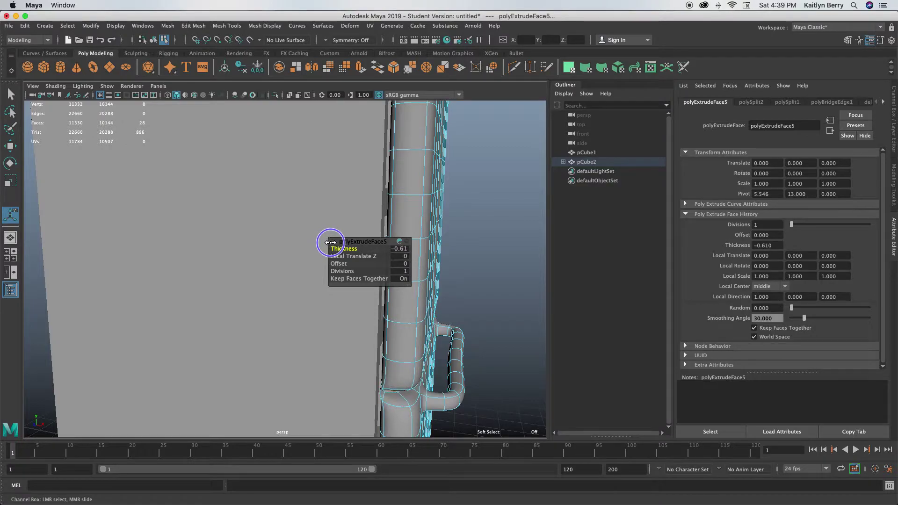
left_click_drag(331, 243, 202, 327, "alt")
left_click(201, 327)
left_click_drag(357, 230, 367, 252, "alt")
right_click_drag(372, 232, 374, 212)
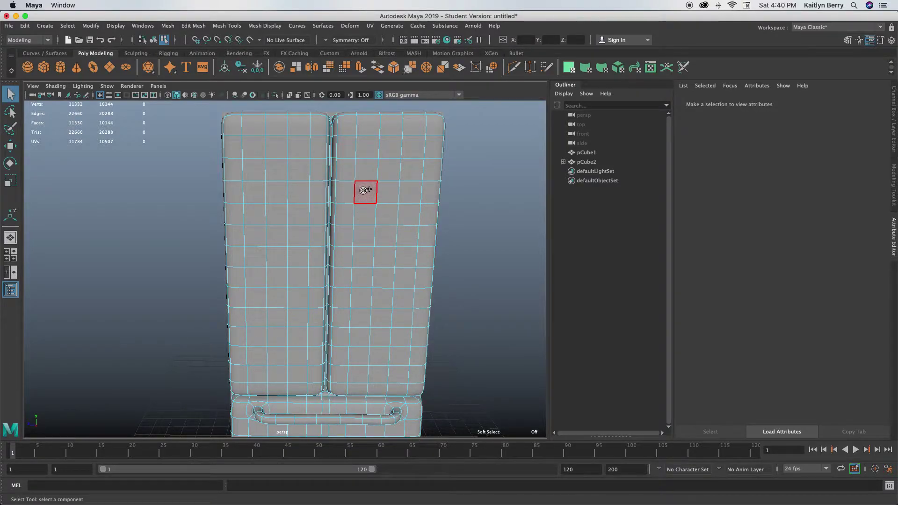
Extrude an upper and a lower face in the same column of the right door, with an offset of 0.16
left_click(364, 192)
left_click(299, 190, "shift")
left_click(371, 196)
left_click(364, 353, "shift")
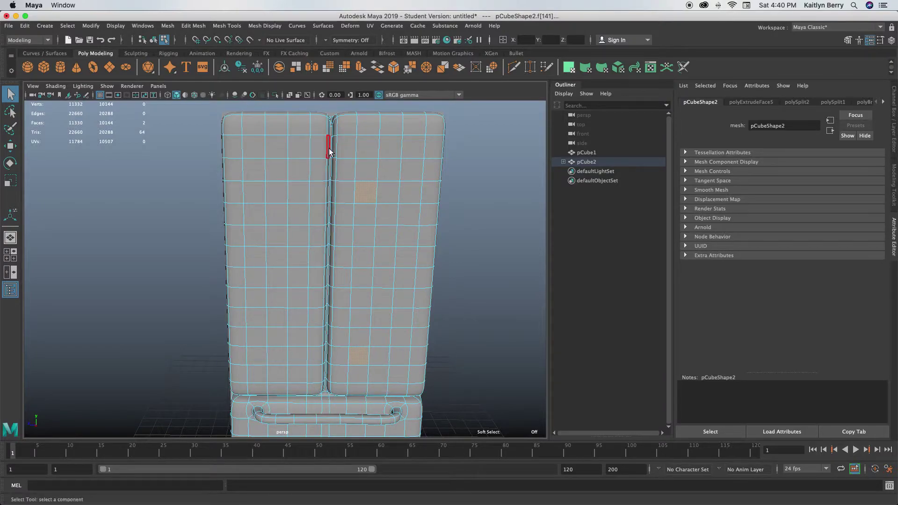
key("ctrl+e")
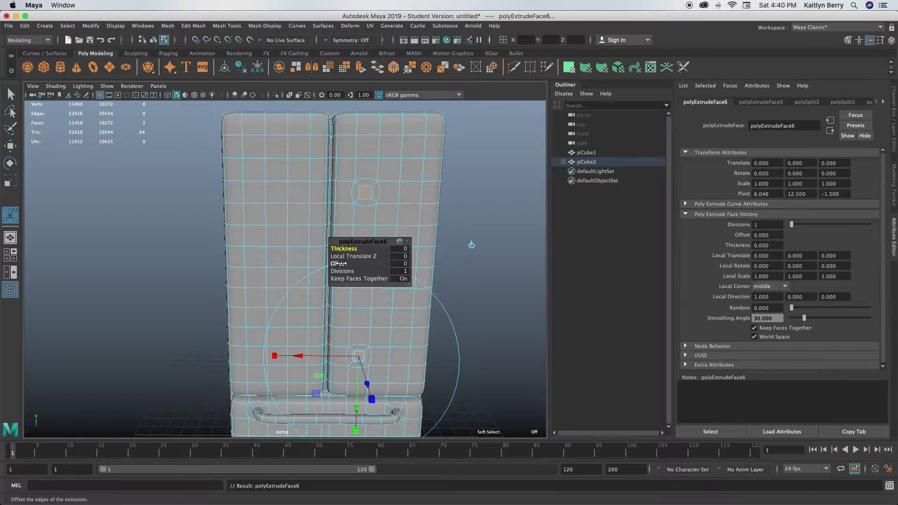
left_click_drag(338, 263, 341, 263)
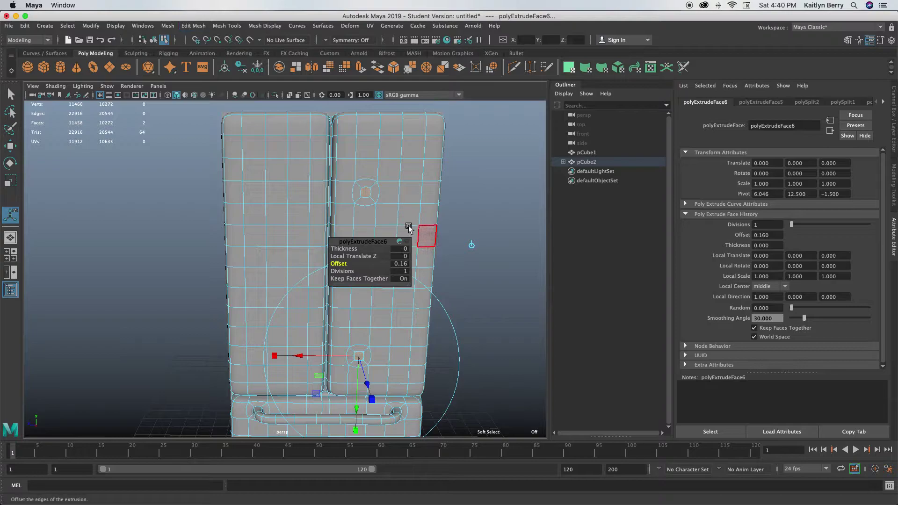
left_click(521, 180)
Bridge the two small inset faces on the right door into a curved vertical handle with 10 divisions
left_click(366, 193)
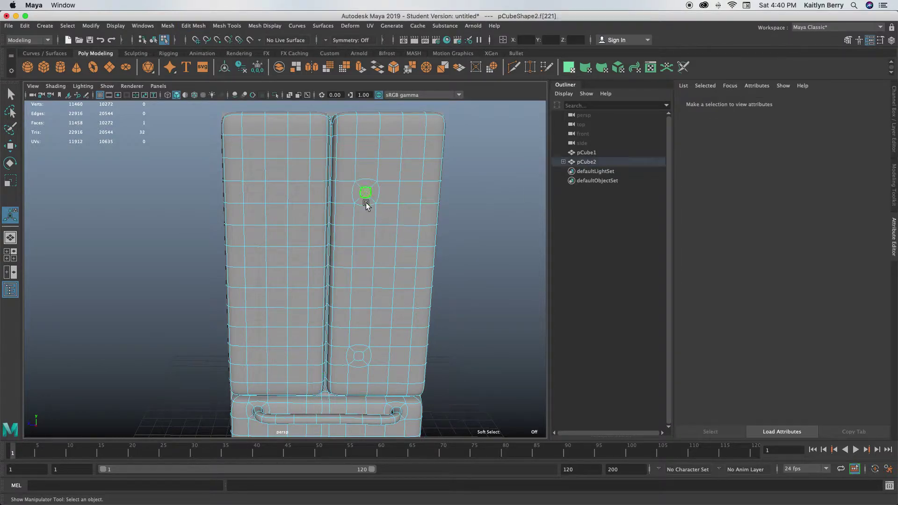
left_click(359, 356, "shift")
left_click(192, 26)
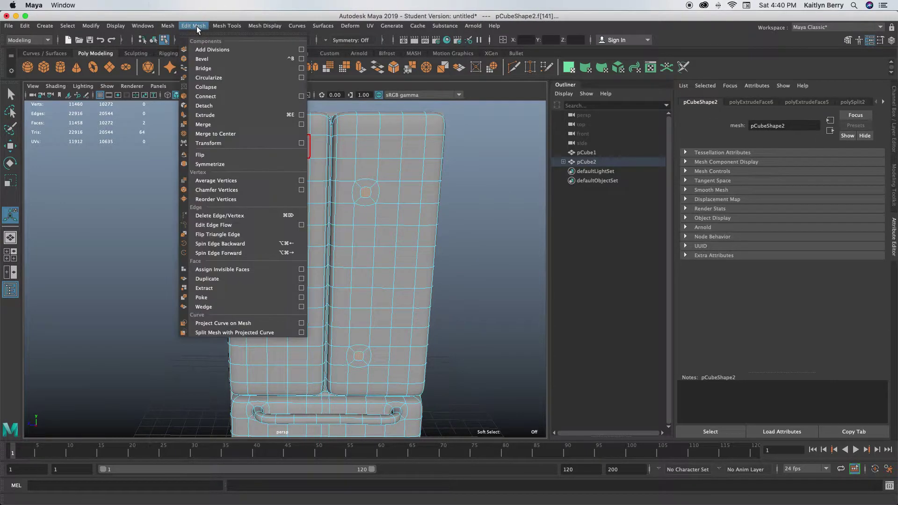
left_click(196, 70)
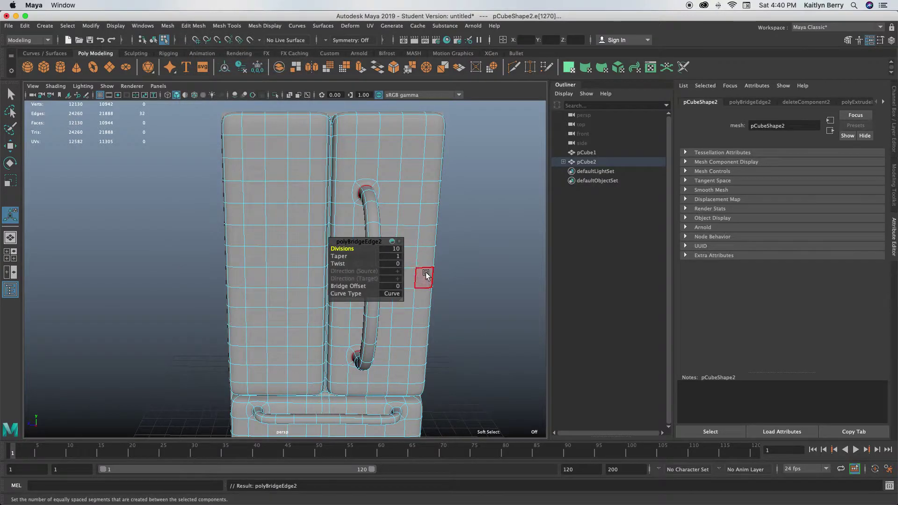
left_click_drag(428, 275, 395, 282, "alt")
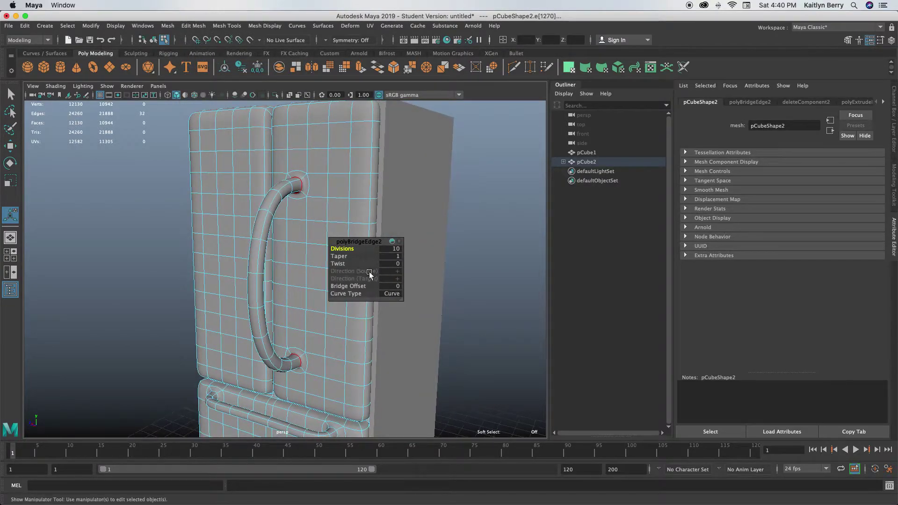
Extrude the matching upper and lower faces on the left door with an offset of 0.24
left_click(242, 187)
left_click(250, 343, "shift")
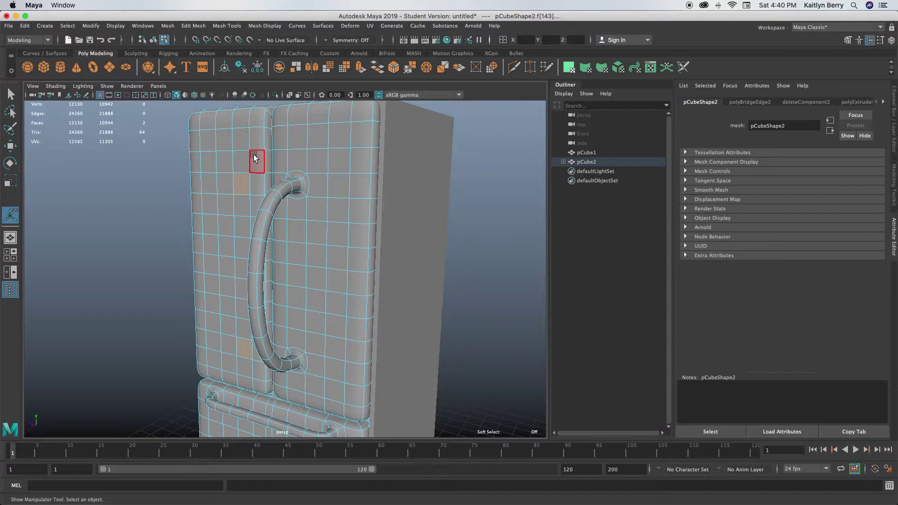
key("ctrl+e")
left_click(338, 264)
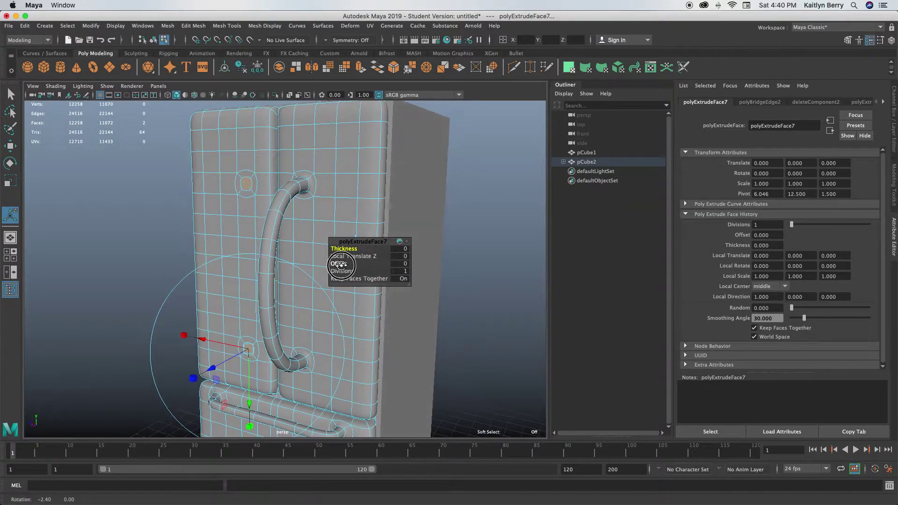
middle_click_drag(338, 263, 343, 263)
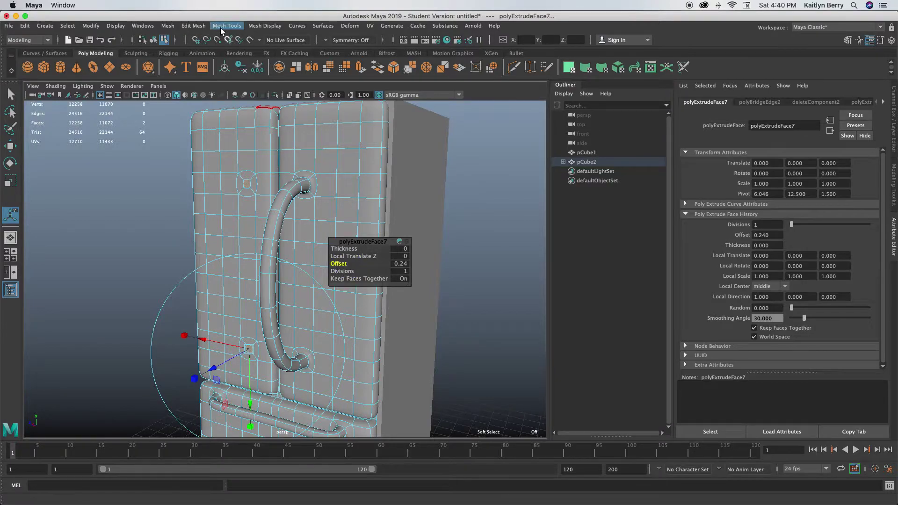
Bridge the left door's two inset faces into a curved vertical handle with 10 divisions
left_click(193, 26)
left_click(196, 78)
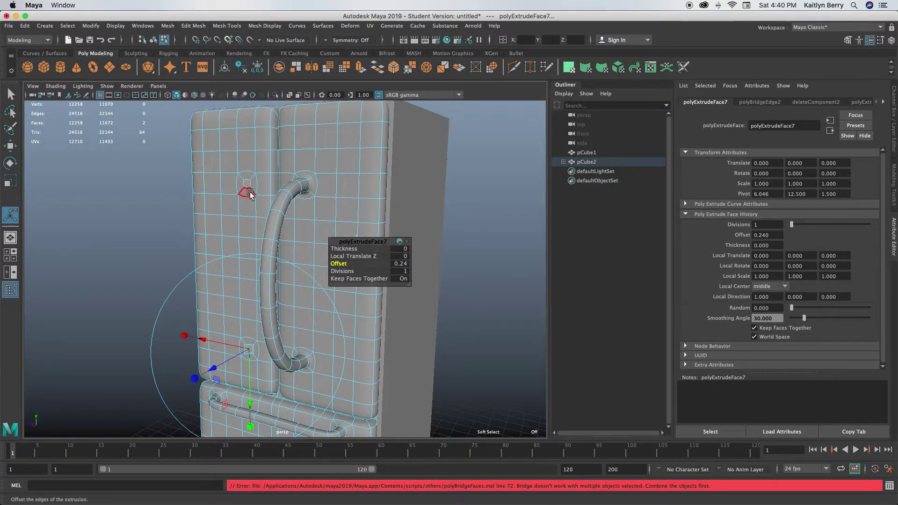
left_click(245, 286)
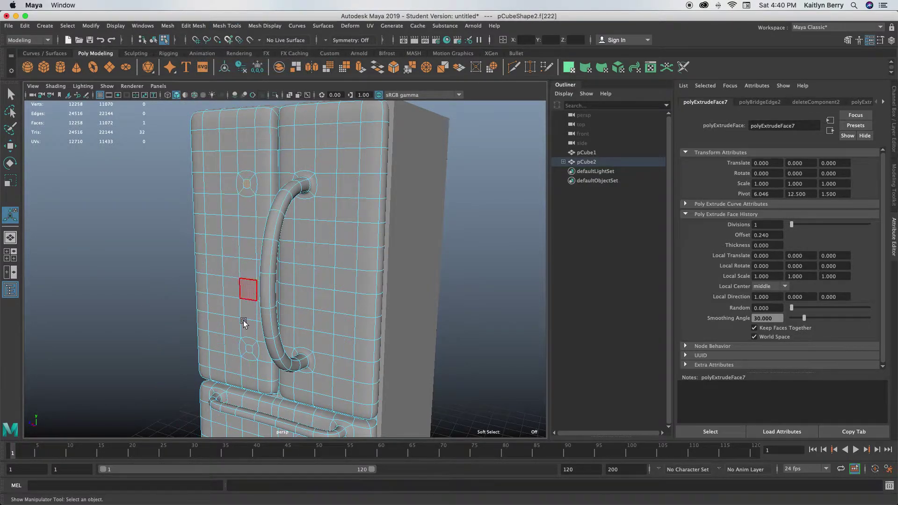
left_click(202, 27)
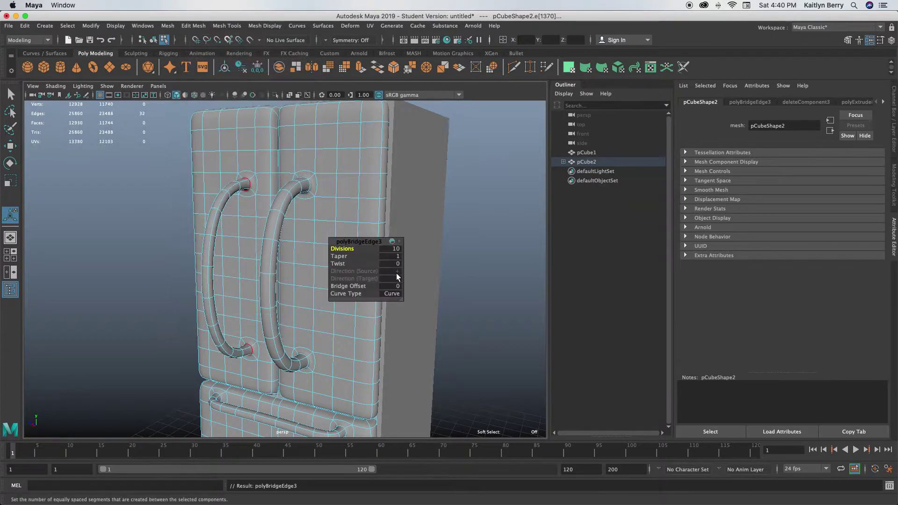
Undo both door handles and the left door's insets, and set the right door's inset offset to 0.15
left_click_drag(246, 303, 285, 306, "alt")
key("super+z")
key("super+z")
key("super+z")
key("super+z")
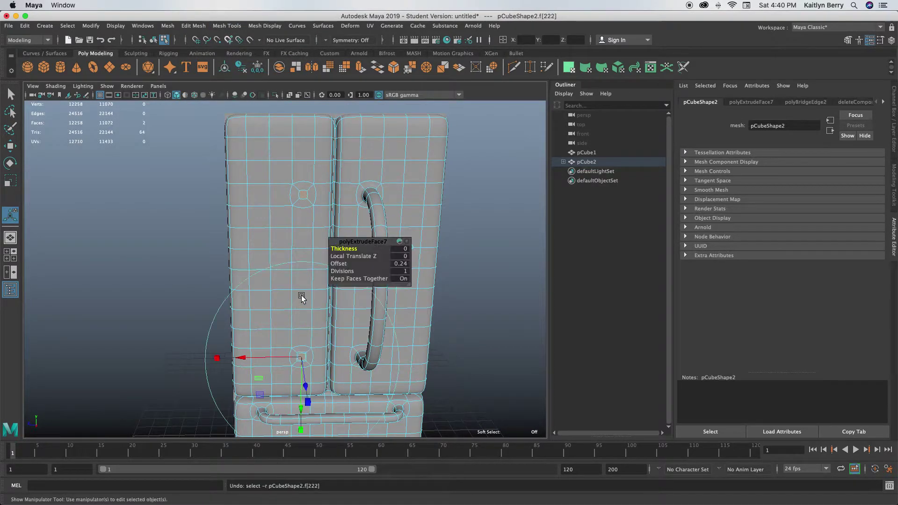
key("z")
key("z")
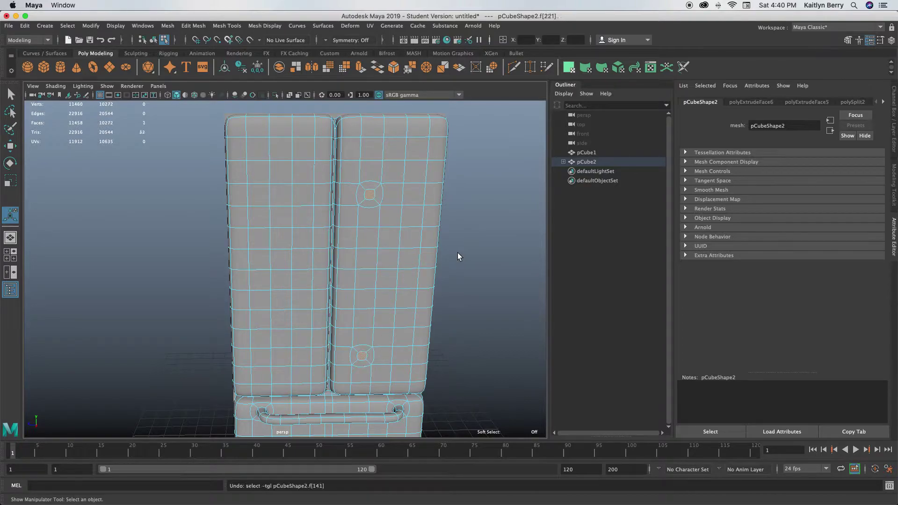
key("z")
key("z")
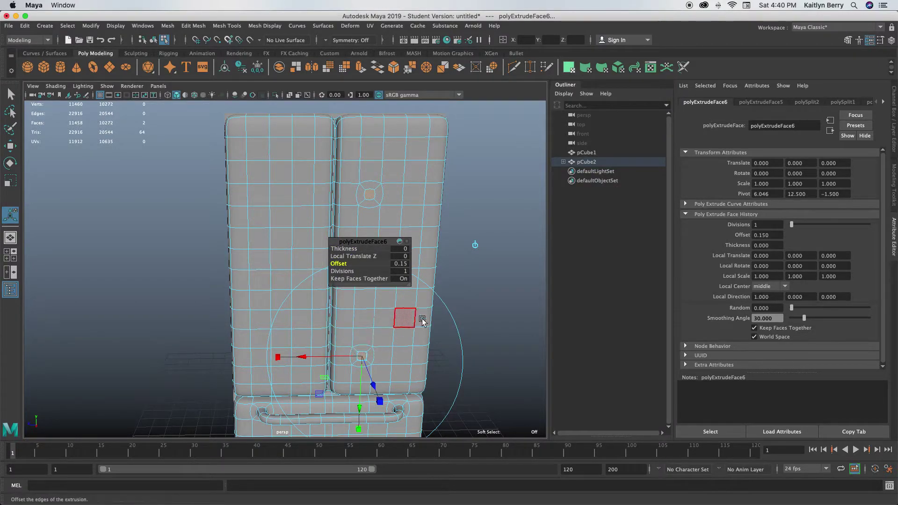
left_click(443, 311)
Reselect the right door's two small inset faces and bridge them into a vertical handle
left_click_drag(382, 280, 360, 273, "alt")
left_click(344, 354)
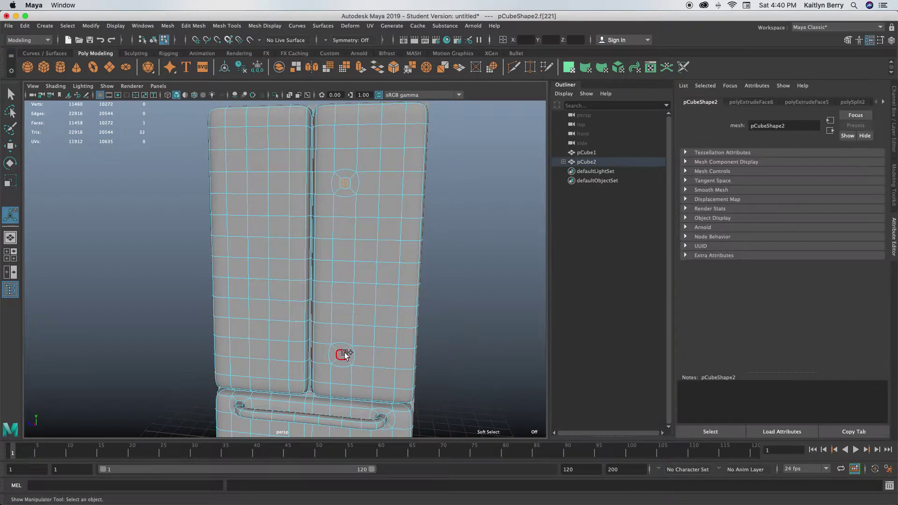
left_click(193, 26)
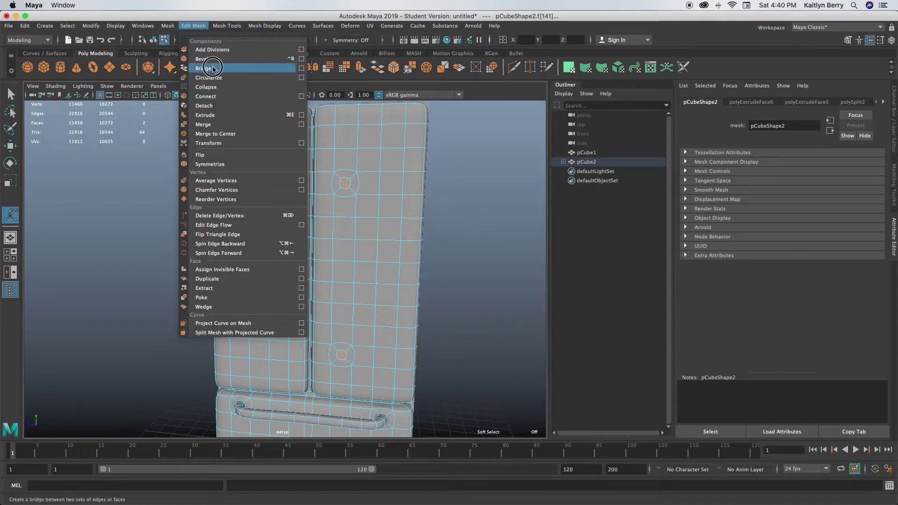
left_click(196, 66)
Extrude the left door's upper and lower faces level with the right handle's ends, using an offset of 0.13
left_click(275, 189)
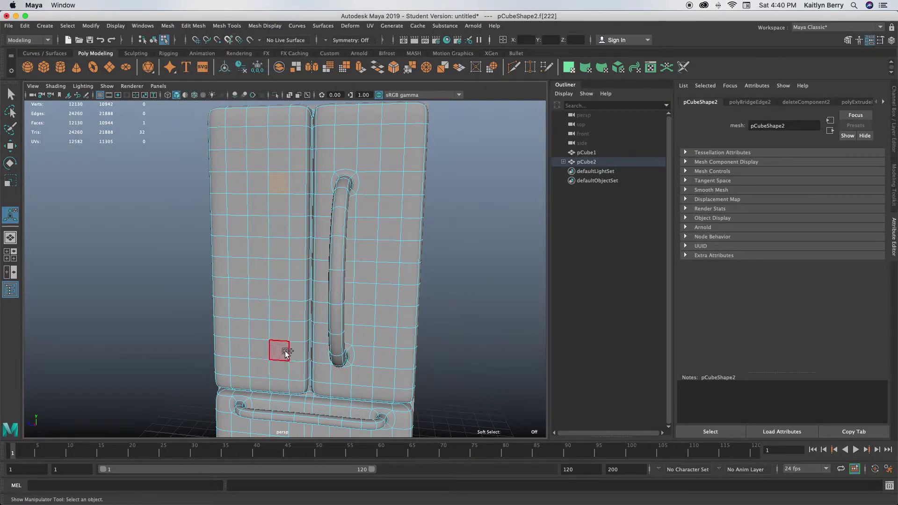
left_click(197, 26)
left_click(198, 26)
key("ctrl+e")
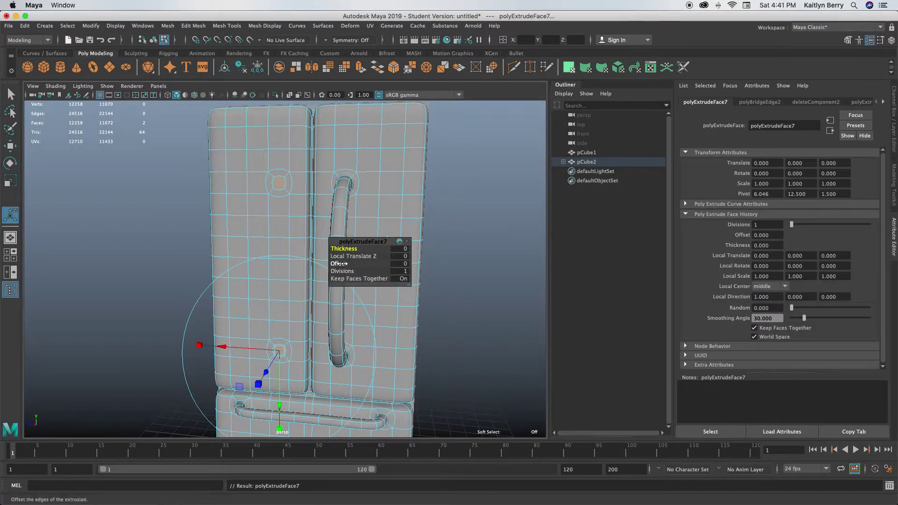
scroll(342, 264, "left", 2)
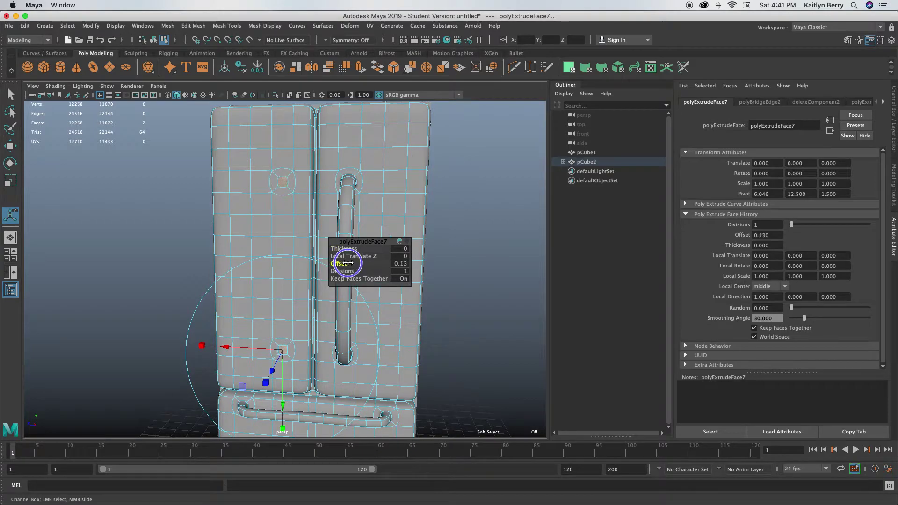
Bridge the left door's two small inset faces into a second vertical handle
left_click(282, 180)
left_click(193, 25)
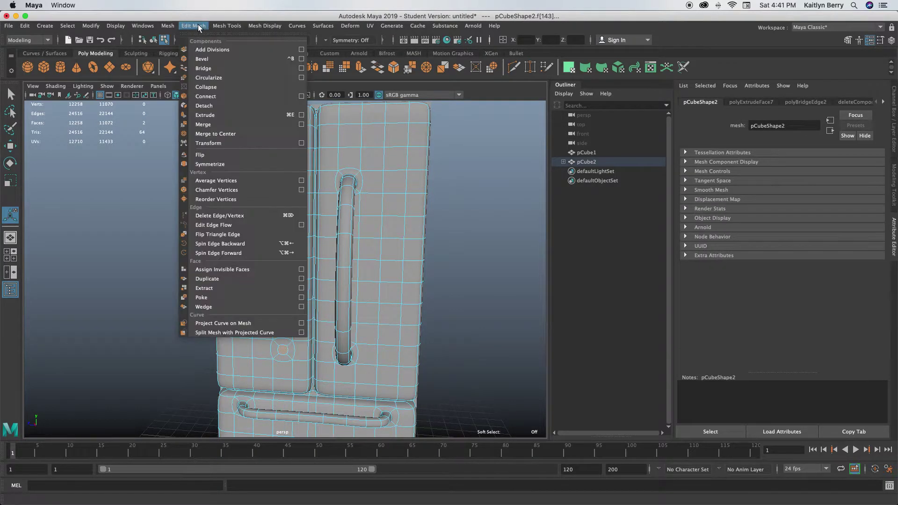
left_click(205, 69)
Display the control vertices of the curve inside the right door's handle, using wireframe to reach it, and restore shaded display
left_click_drag(423, 220, 383, 214, "alt")
right_click_drag(181, 261, 249, 241, "alt")
left_click_drag(249, 241, 256, 234, "alt")
right_click_drag(257, 234, 316, 182, "alt")
scroll(320, 226, "up", 5)
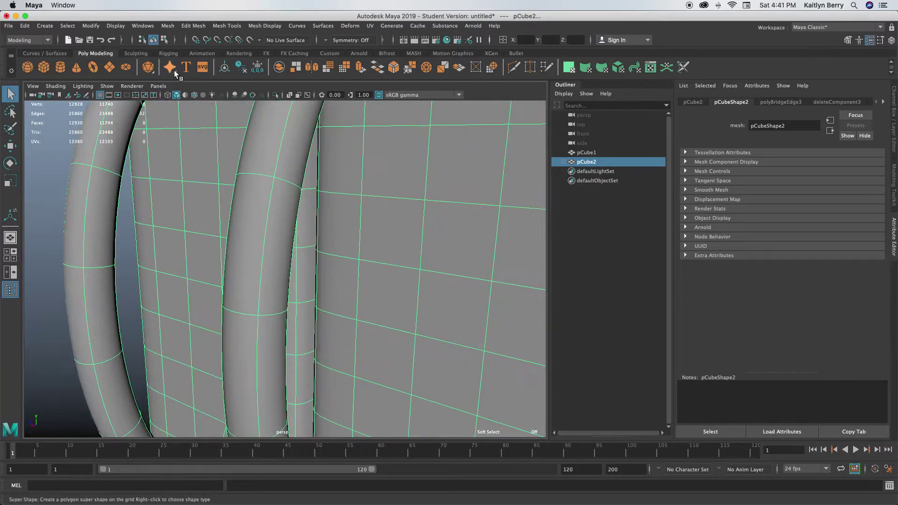
left_click(170, 94)
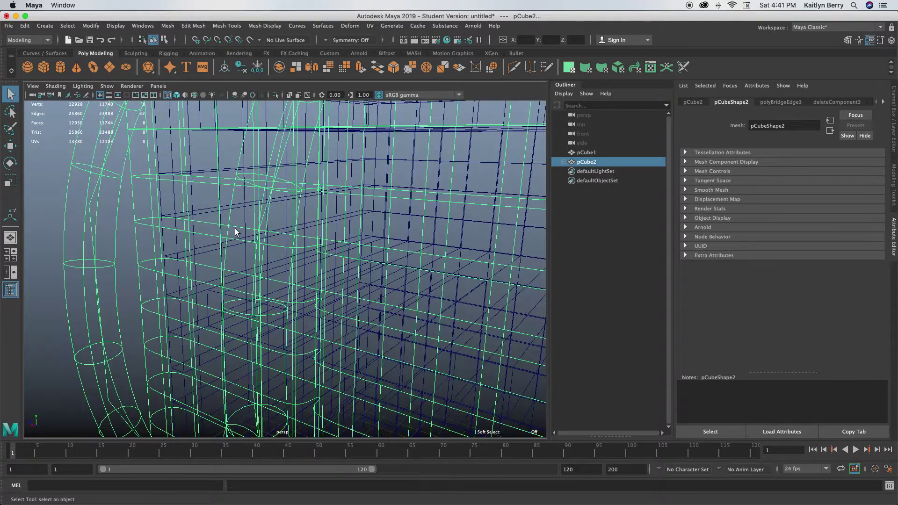
left_click_drag(262, 212, 252, 221, "alt")
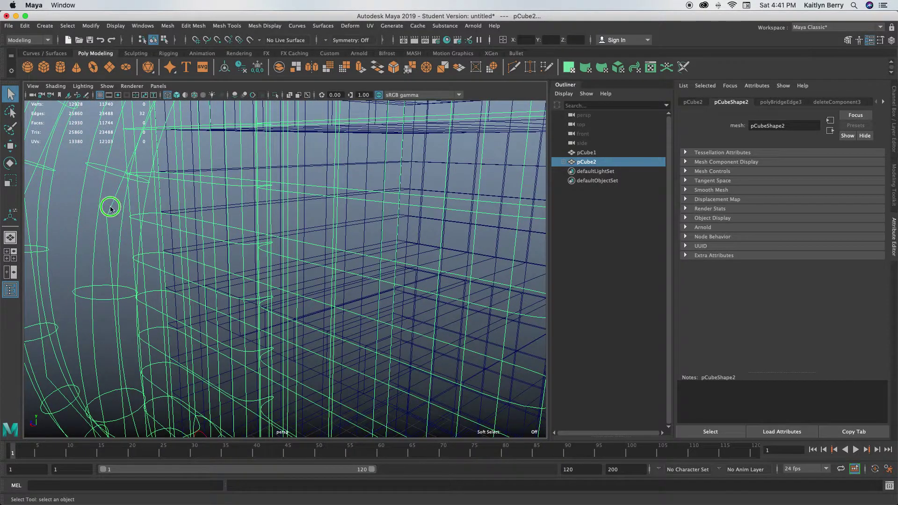
right_click_drag(110, 208, 97, 212)
right_click_drag(307, 220, 144, 121, "alt")
left_click(177, 95)
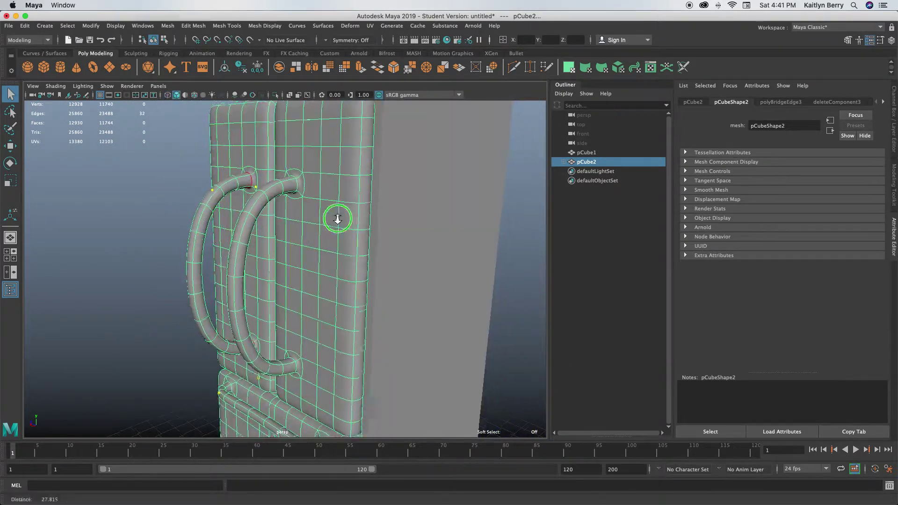
Move the middle control vertices of the right handle's curve toward the door to flatten the handle
mouse_move(333, 217)
left_mouse_down("alt")
mouse_move(257, 227)
mouse_move(108, 174)
mouse_move(150, 387)
mouse_move(156, 376)
left_mouse_up("alt")
key("w")
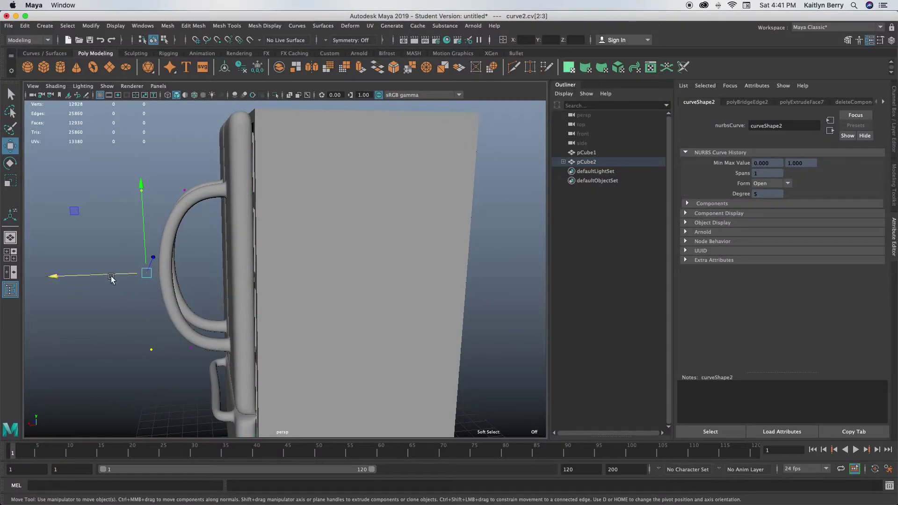
left_click_drag(118, 276, 226, 286)
Display the control vertices of the curve inside the left door's handle through wireframe, and return to shaded display
left_click(231, 253)
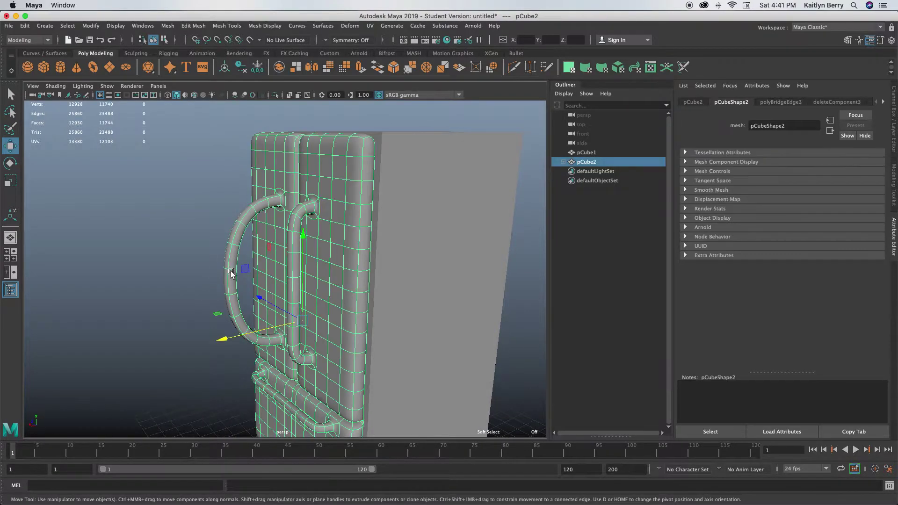
right_click_drag(188, 263, 330, 246, "alt")
right_click_drag(198, 191, 220, 179)
left_click(220, 180)
left_click(167, 95)
left_click_drag(197, 223, 94, 216, "alt")
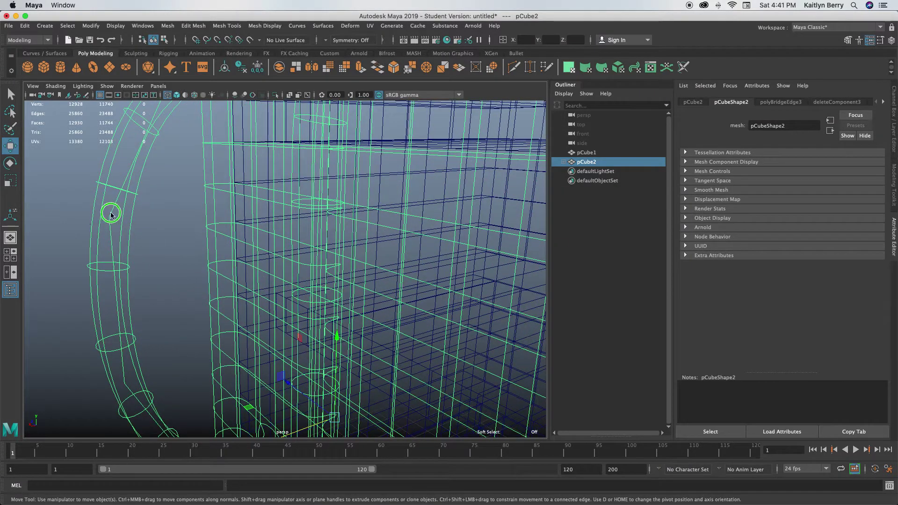
right_click_drag(111, 215, 73, 212)
right_click_drag(187, 238, 101, 225, "alt")
right_click_drag(216, 243, 149, 224, "alt")
left_click(177, 95)
Move the middle control vertices of the left handle's curve toward the door to match the right handle
mouse_move(121, 150)
left_mouse_down()
mouse_move(156, 164)
mouse_move(176, 405)
left_mouse_up()
left_click_drag(118, 271, 381, 321, "alt")
left_click(437, 334)
Try to rotate the whole front panel about its vertical axis, and undo the rotation
left_click_drag(437, 334, 345, 307, "alt")
scroll(419, 320, "down", 6)
left_click(345, 307)
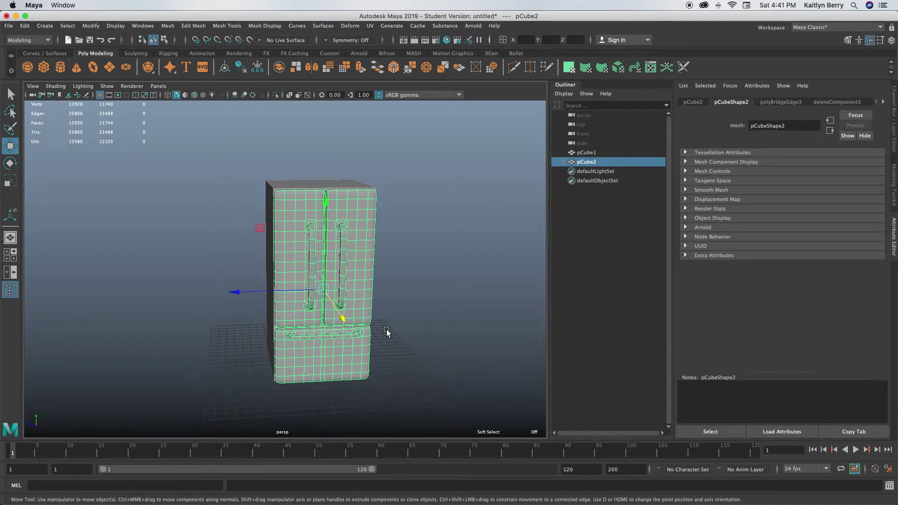
key("e")
left_click_drag(315, 307, 423, 308)
key("z")
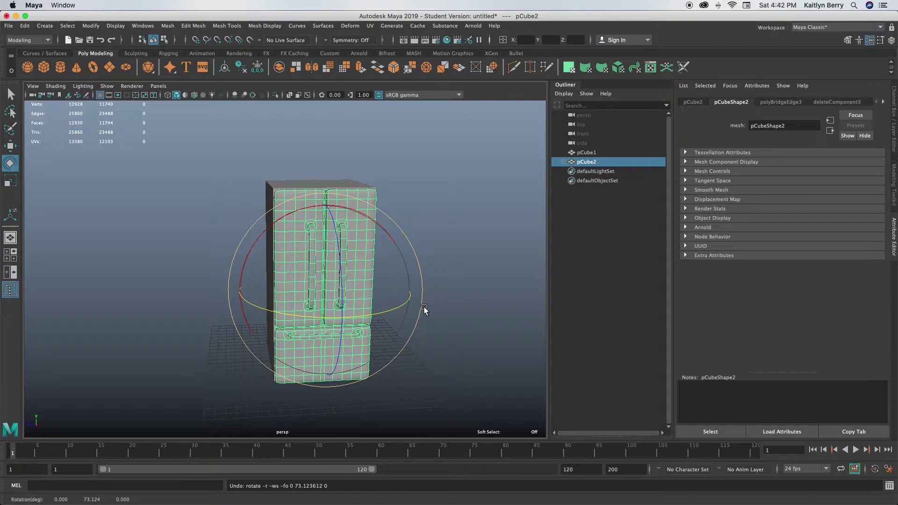
Select the refrigerator body and front panel together, and reduce the selection to the front panel only
left_click_drag(423, 310, 375, 341, "alt")
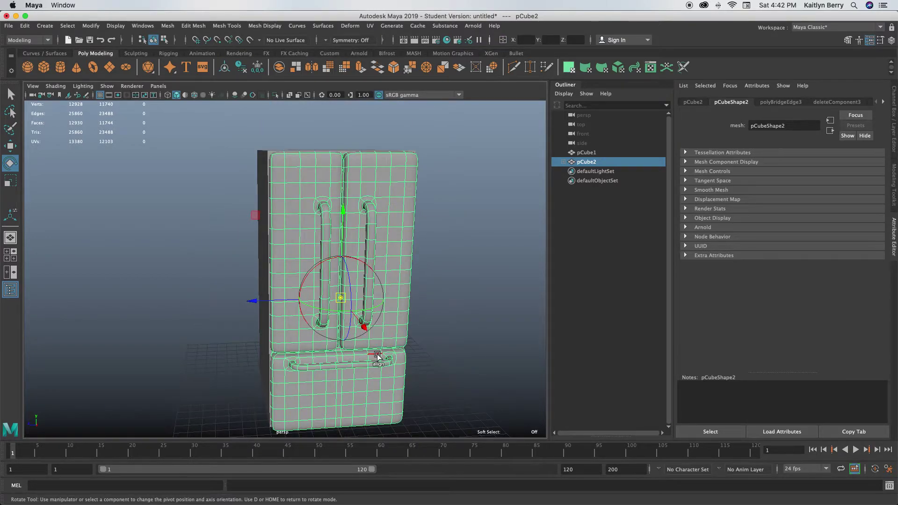
left_click(442, 285)
left_click_drag(345, 295, 360, 305, "alt")
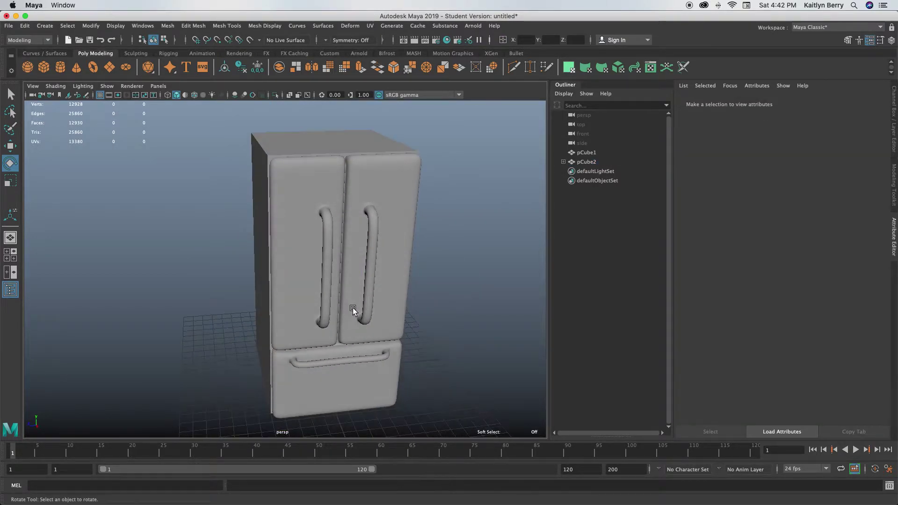
left_click(360, 304)
left_click_drag(238, 329, 392, 224, "alt")
right_click(392, 224)
key("w")
left_click_drag(448, 364, 447, 364, "shift")
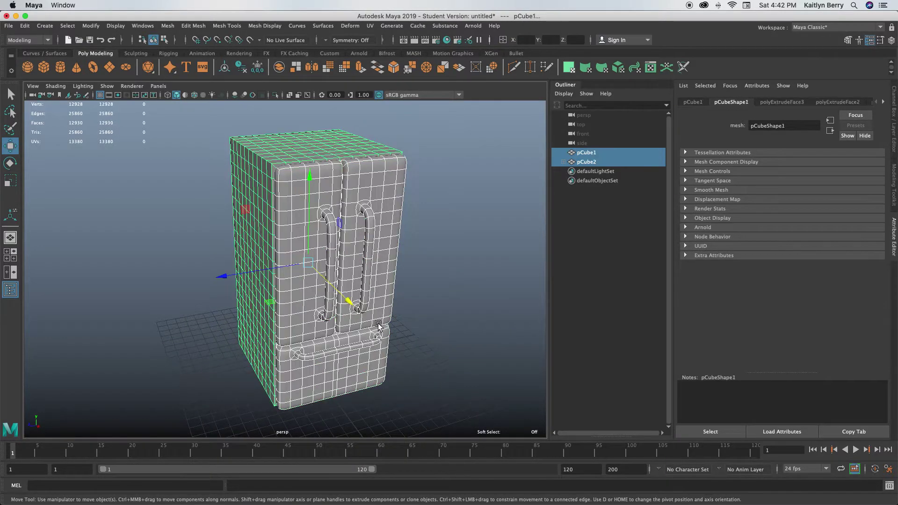
left_click(403, 258)
left_click(380, 334)
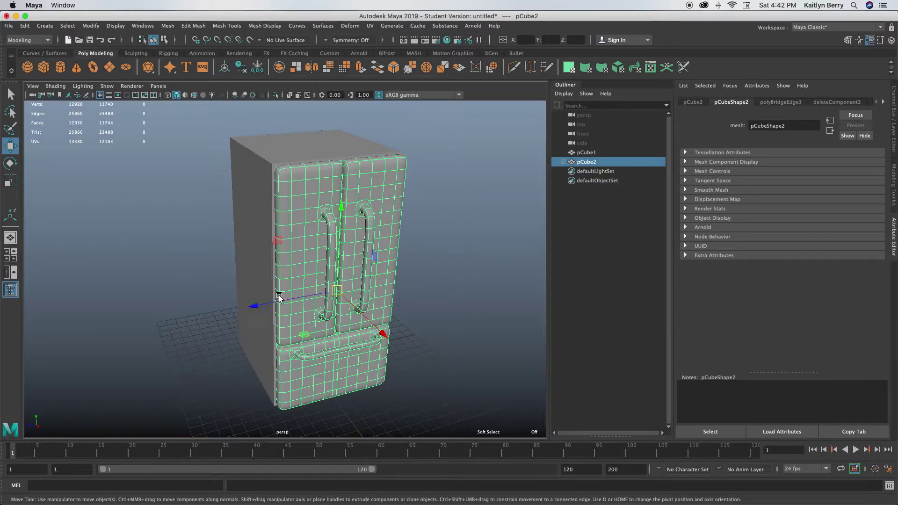
Try to rotate the front panel about its vertical axis and shift it sideways, and undo both changes
key("e")
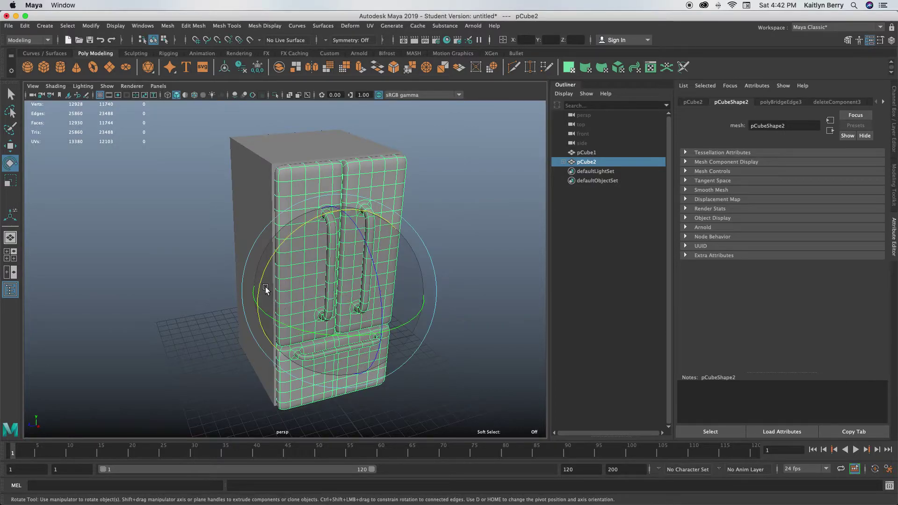
left_click_drag(265, 289, 281, 324)
key("w")
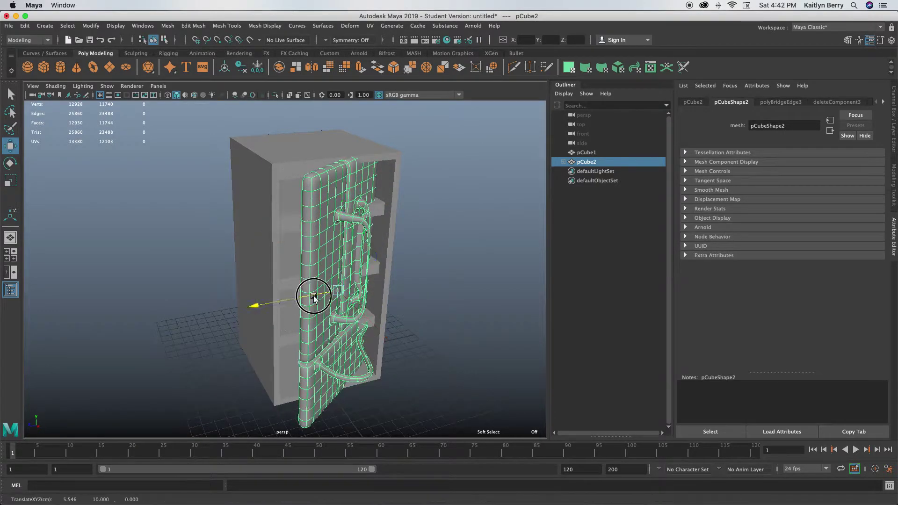
left_click_drag(323, 296, 365, 293)
key("super+z")
key("super+z")
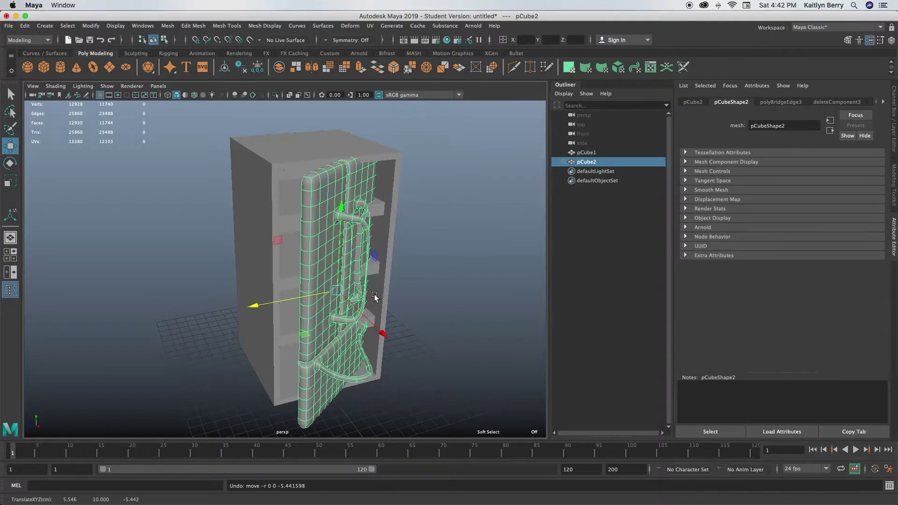
left_click_drag(428, 298, 452, 296, "alt")
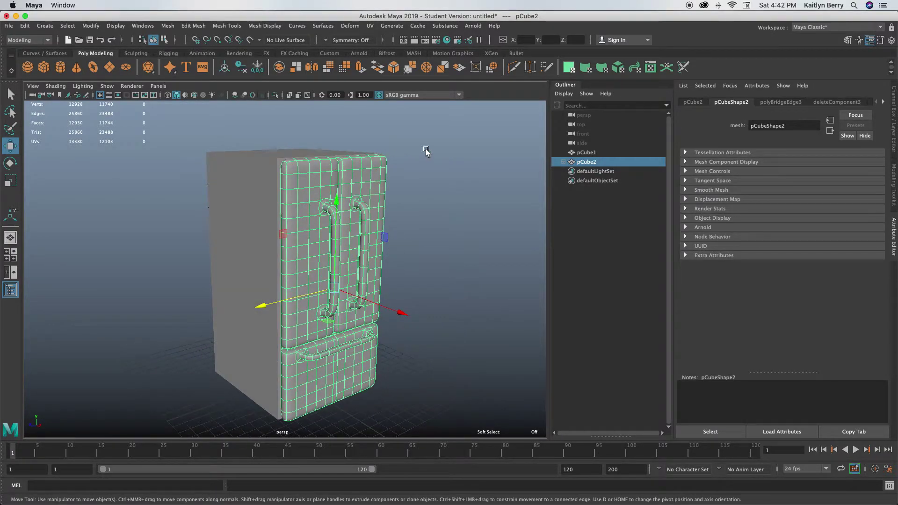
Delete the construction history of the refrigerator body and front panel, and reselect only the front panel
left_click_drag(168, 176, 196, 193, "shift")
left_click(24, 27)
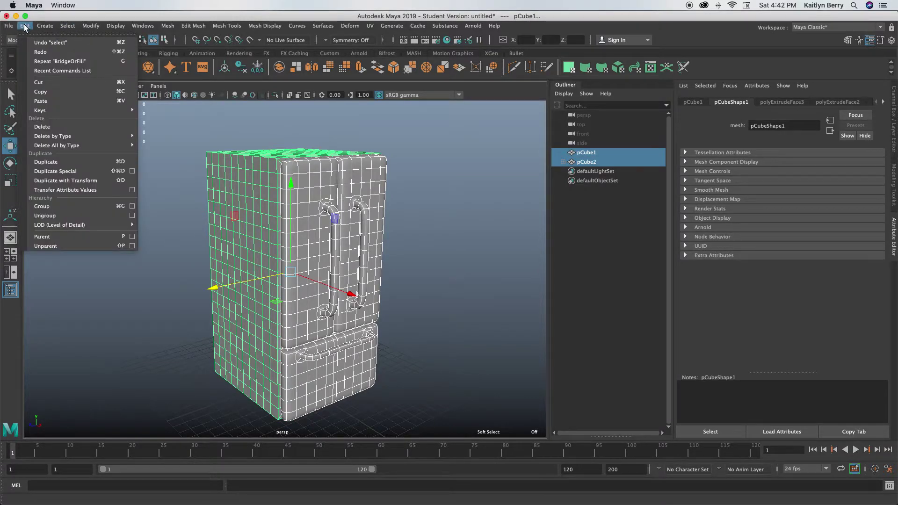
mouse_move(71, 136)
left_click(176, 149)
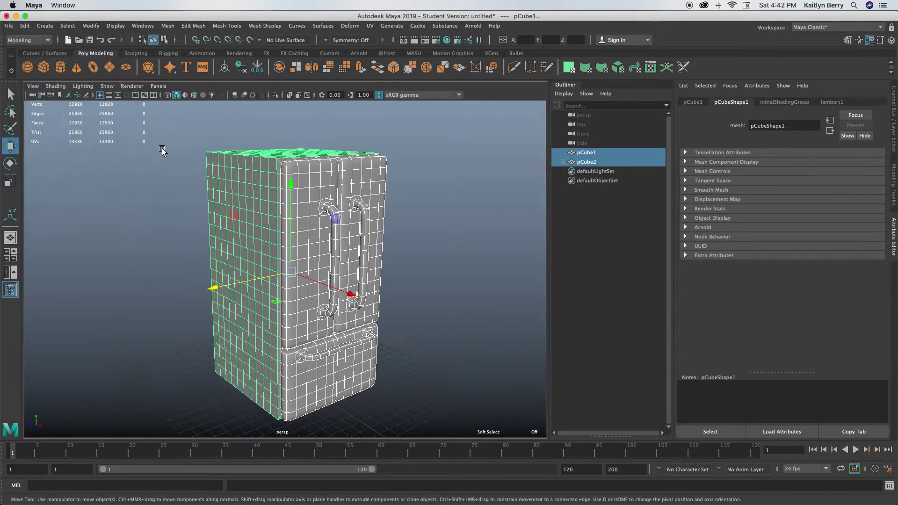
left_click(430, 178)
left_click(388, 190)
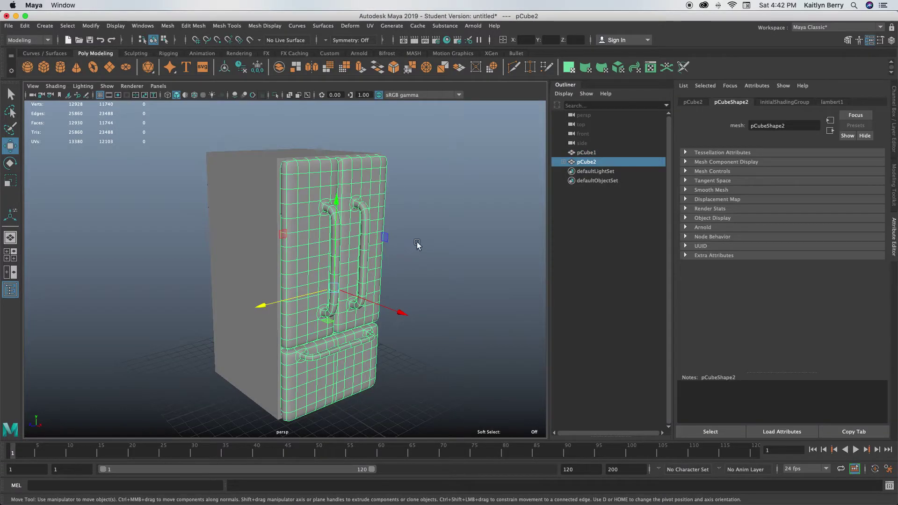
Move the front panel forward away from the body, and display the body with smooth mesh preview
left_click_drag(400, 313, 556, 369)
left_click_drag(300, 309, 367, 304, "alt")
left_click(295, 271)
key("3")
left_click(436, 120)
Move the front panel back against the front of the smoothed body, and clear the selection
left_click(367, 304)
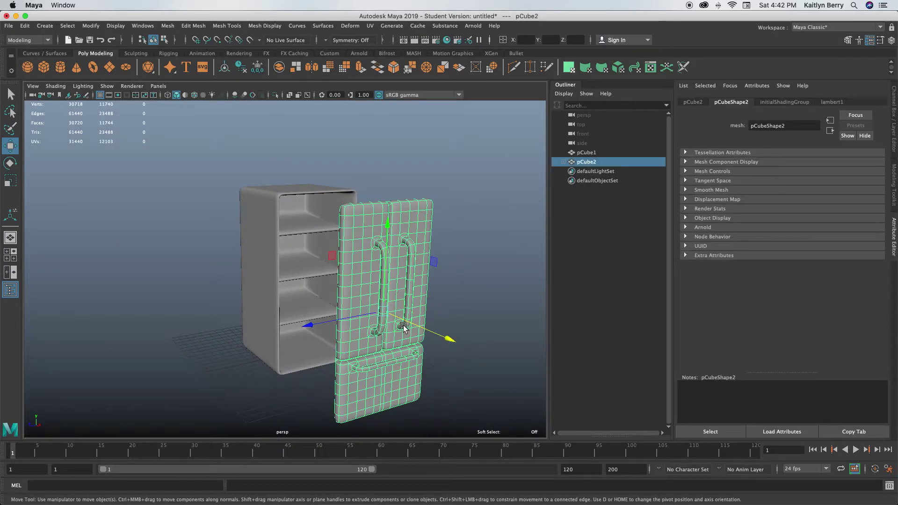
key("e")
key("w")
left_click_drag(440, 340, 386, 273)
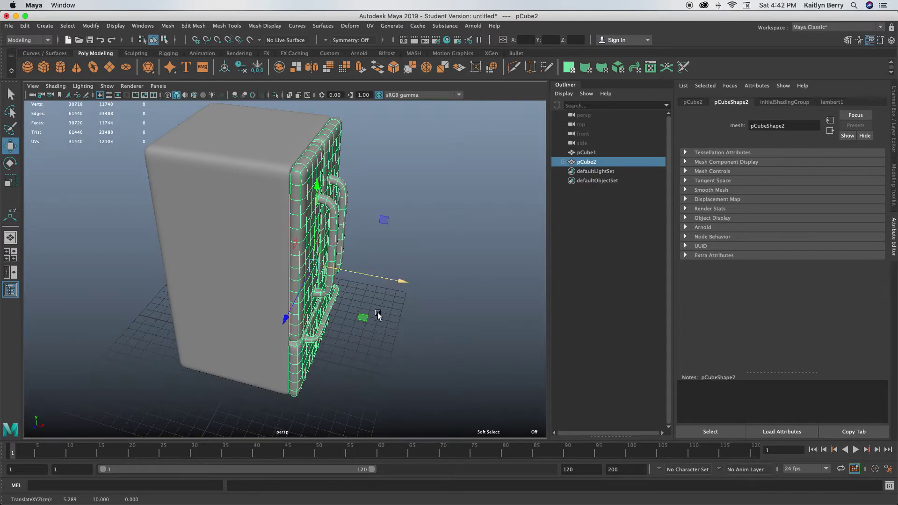
left_click_drag(381, 316, 362, 293, "alt")
middle_click_drag(362, 293, 280, 263, "alt")
left_click_drag(280, 263, 266, 316, "alt")
left_click(391, 247)
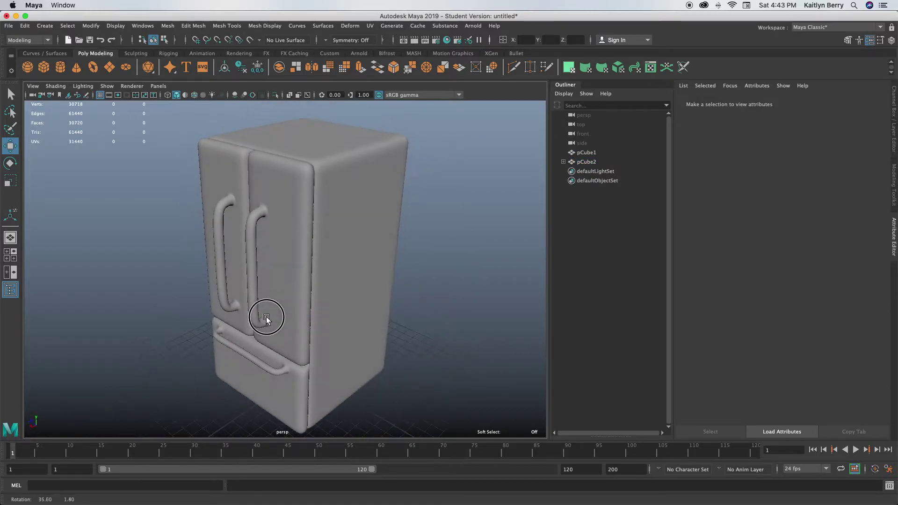
left_click(284, 236)
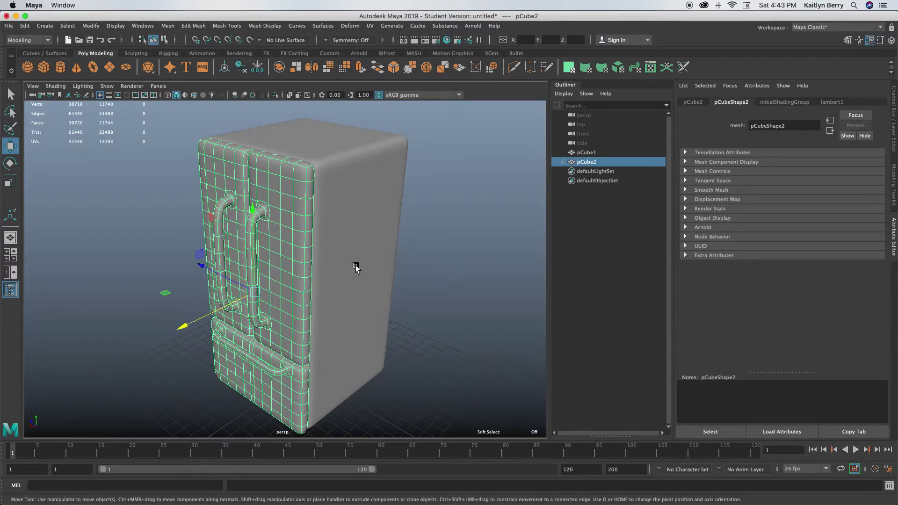
left_click_drag(275, 224, 287, 219, "alt")
left_click_drag(314, 294, 328, 291, "alt")
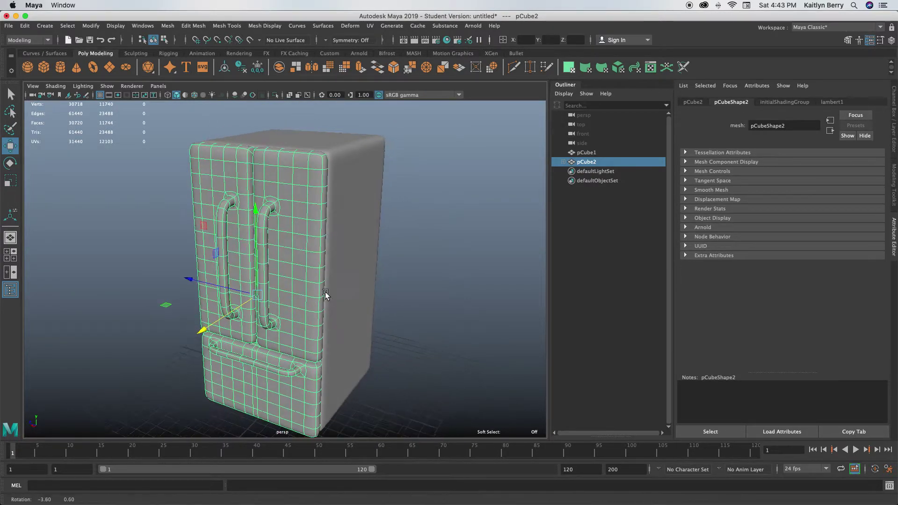
left_click(167, 26)
mouse_move(196, 27)
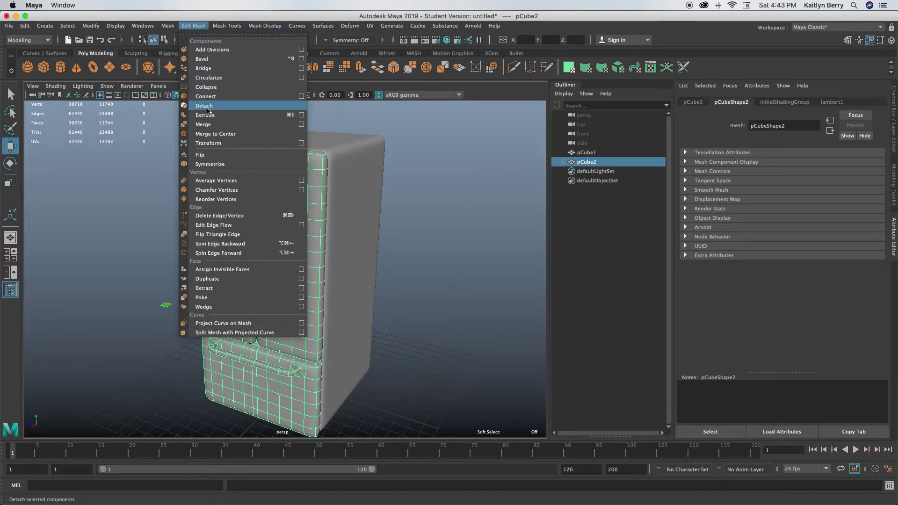
left_click(402, 199)
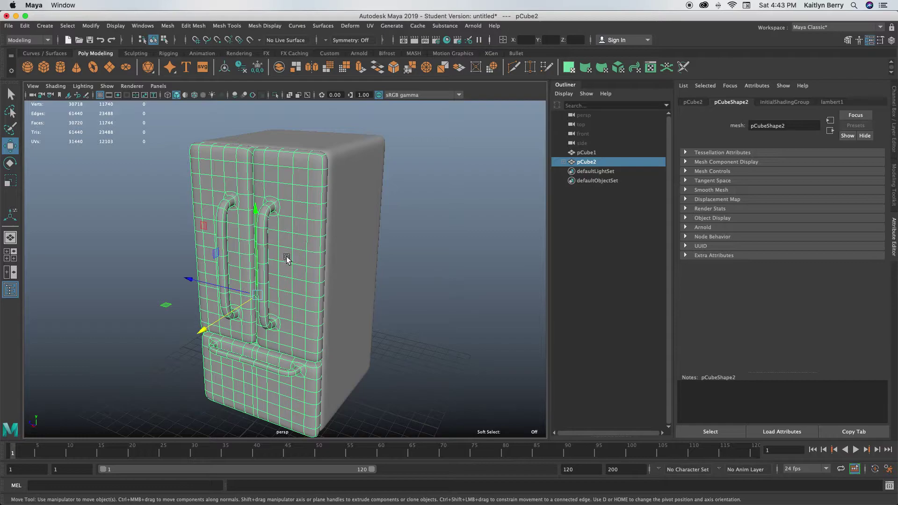
Select the faces of the right upper door with its handle, try to rotate them about the vertical axis, and undo the rotation
left_click_drag(280, 259, 312, 201, "alt")
right_click_drag(312, 201, 320, 243)
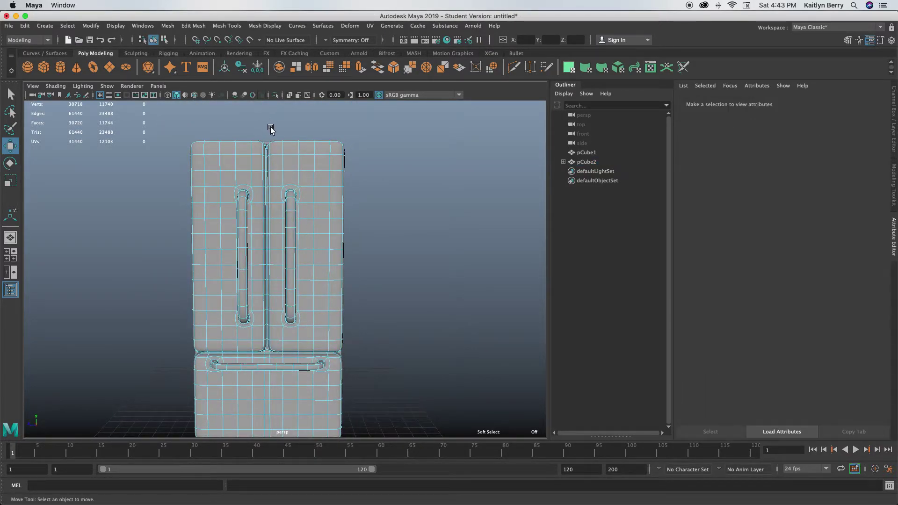
left_click_drag(349, 235, 381, 344)
left_click_drag(276, 300, 421, 290, "alt")
key("e")
key("z")
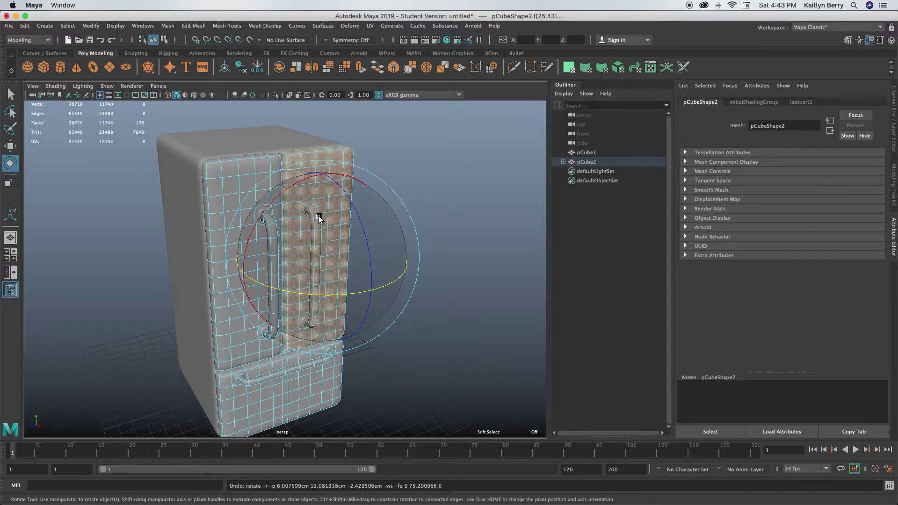
Try to extrude the selected faces of the right upper door, and undo the extrusion
key("ctrl+e")
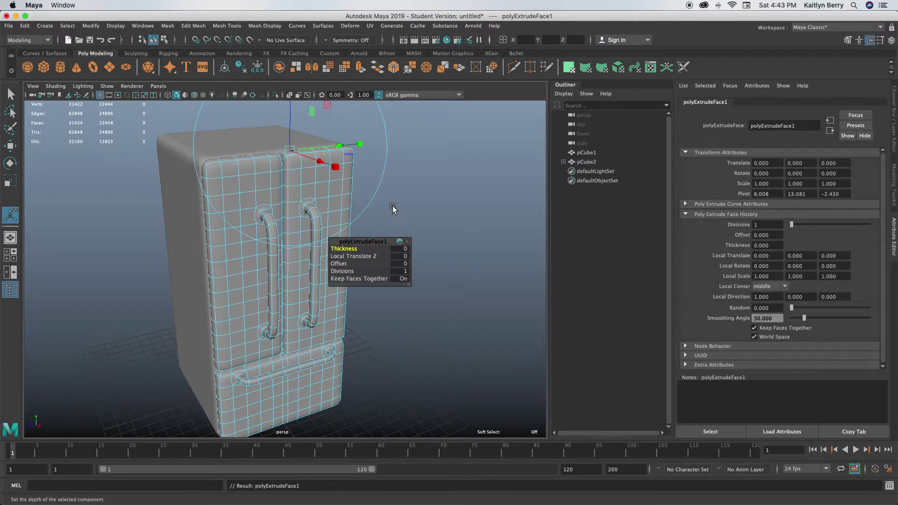
key("e")
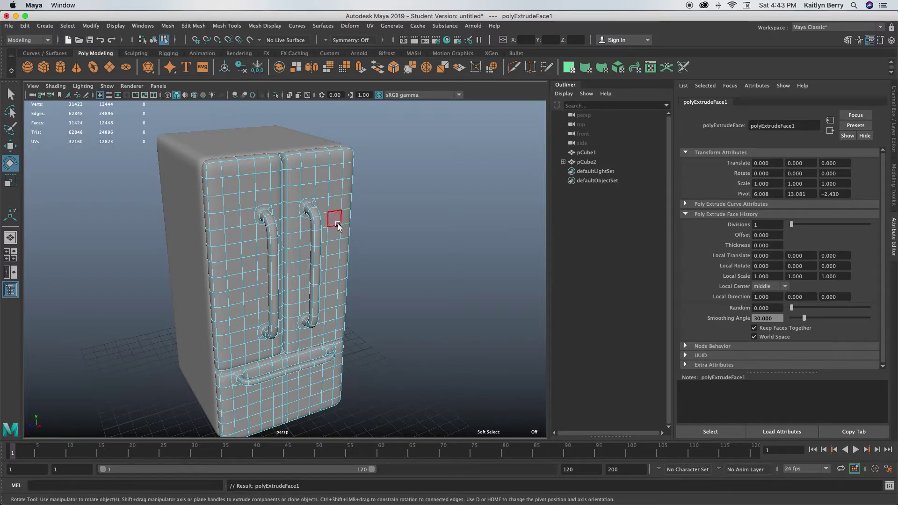
left_click_drag(373, 286, 329, 278, "alt")
key("w")
key("ctrl+z")
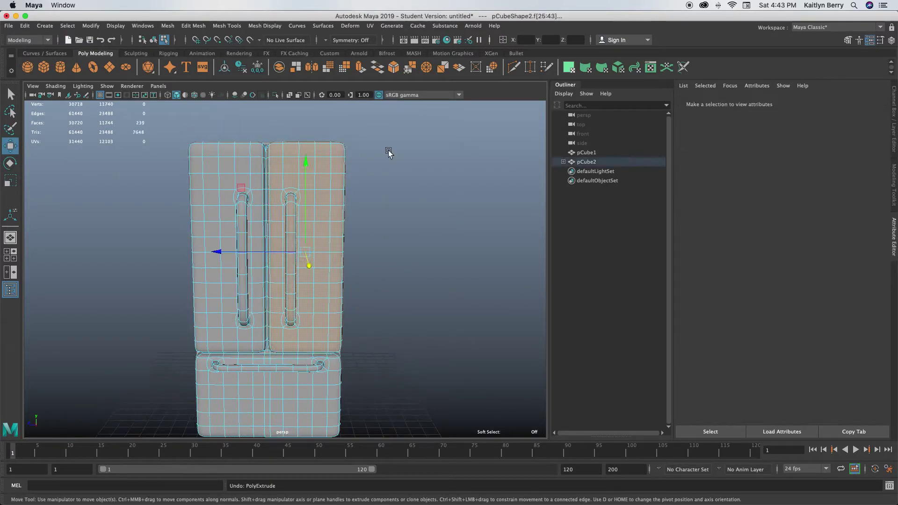
Try again to rotate the still attached right door faces about the vertical axis, and undo it
left_click_drag(379, 220, 331, 251, "alt")
key("e")
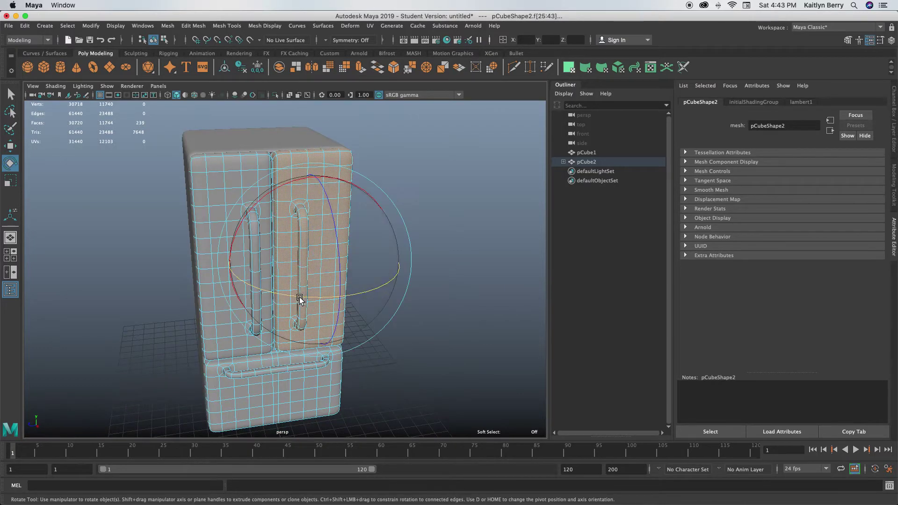
left_click_drag(345, 301, 331, 156)
key("ctrl+z")
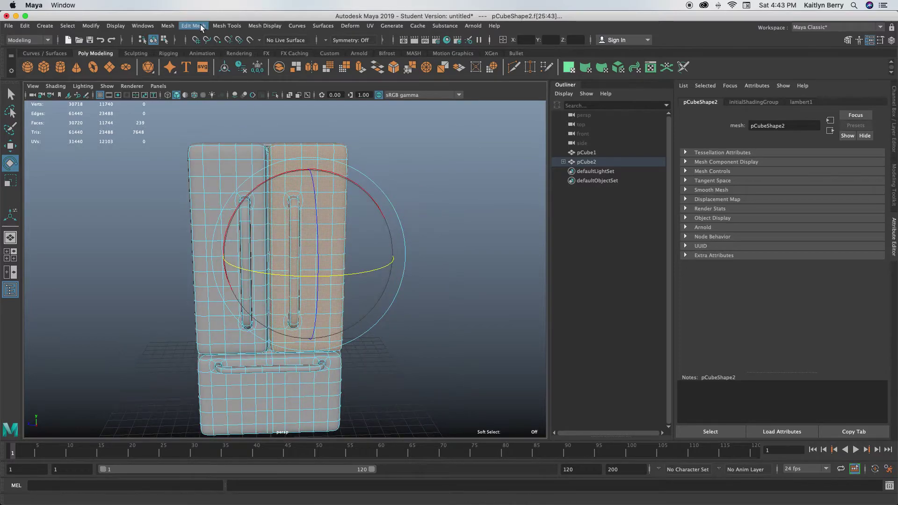
Detach the selected faces of the right upper door and rotate them about the vertical axis to swing the door open
left_click(202, 26)
left_click(206, 106)
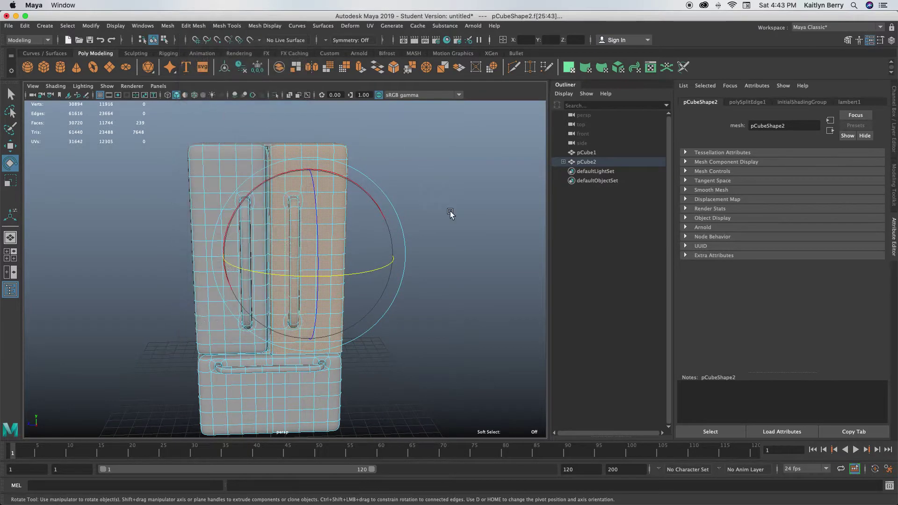
left_click_drag(286, 276, 370, 267)
key("w")
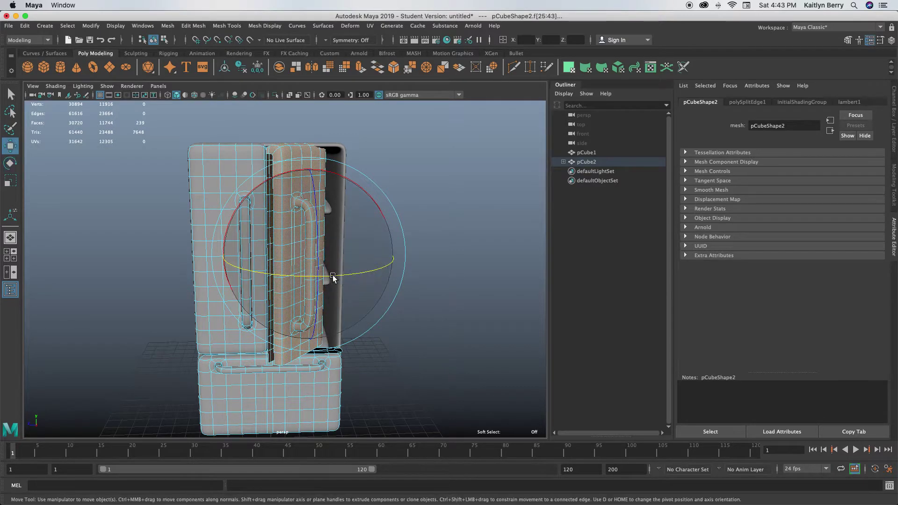
Move the opened right door outward so its hinge side lines up with the outer edge of the body
left_click_drag(314, 275, 223, 277)
left_click_drag(83, 334, 316, 290, "alt")
key("e")
key("q")
key("w")
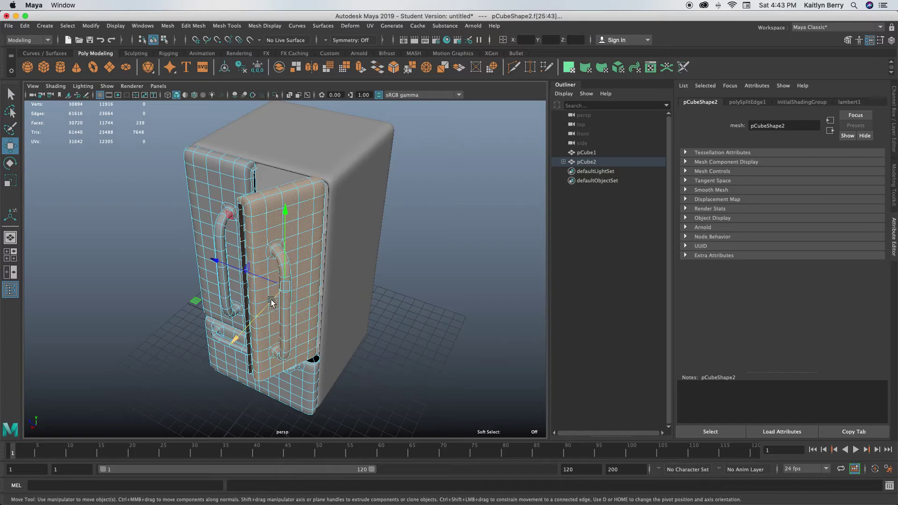
left_click_drag(258, 276, 263, 278)
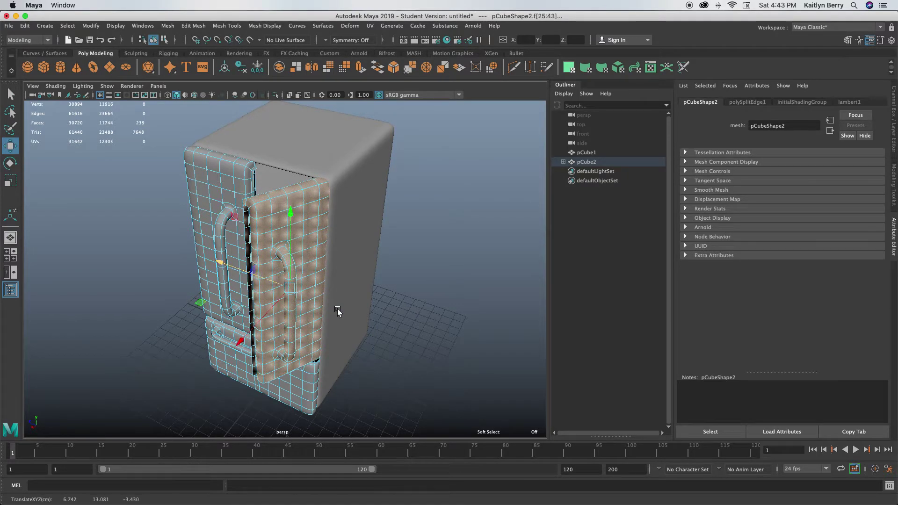
Examine the opened right door and the body opening behind it from several angles
left_click_drag(342, 315, 387, 295, "alt")
left_click(411, 327)
left_click_drag(410, 326, 429, 328, "alt")
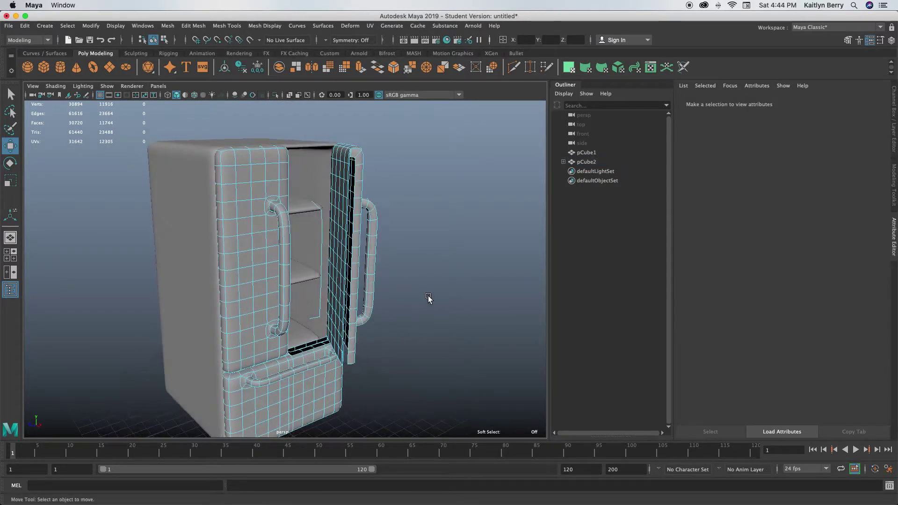
left_click_drag(349, 284, 341, 276, "alt")
right_click_drag(342, 276, 423, 224, "alt")
left_click(343, 273)
left_click(431, 259)
left_click_drag(408, 255, 434, 262, "alt")
right_click_drag(434, 263, 464, 264, "alt")
left_click_drag(464, 264, 425, 194, "alt")
Try to select the edges along the open side of the detached right door, and undo the selection
left_click(364, 248)
scroll(415, 241, "up", 5)
right_click(416, 194)
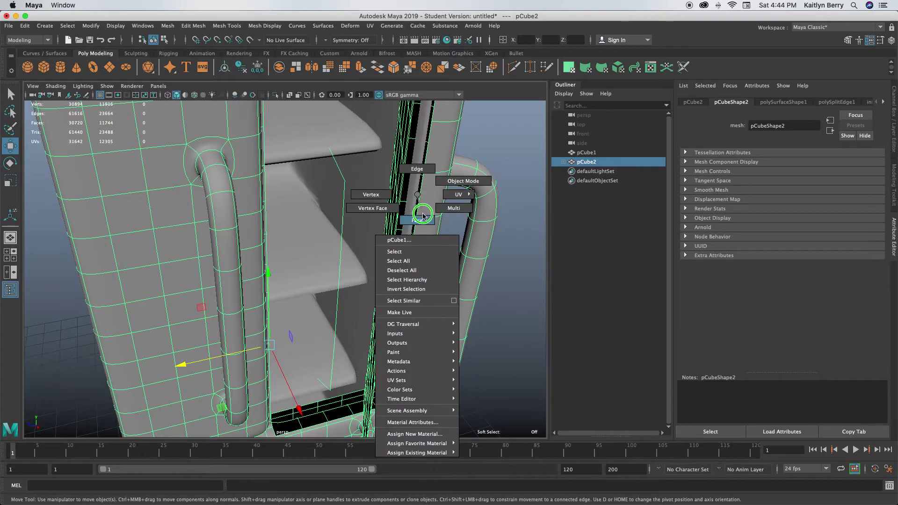
left_click(425, 163)
left_click_drag(423, 184, 252, 220, "alt")
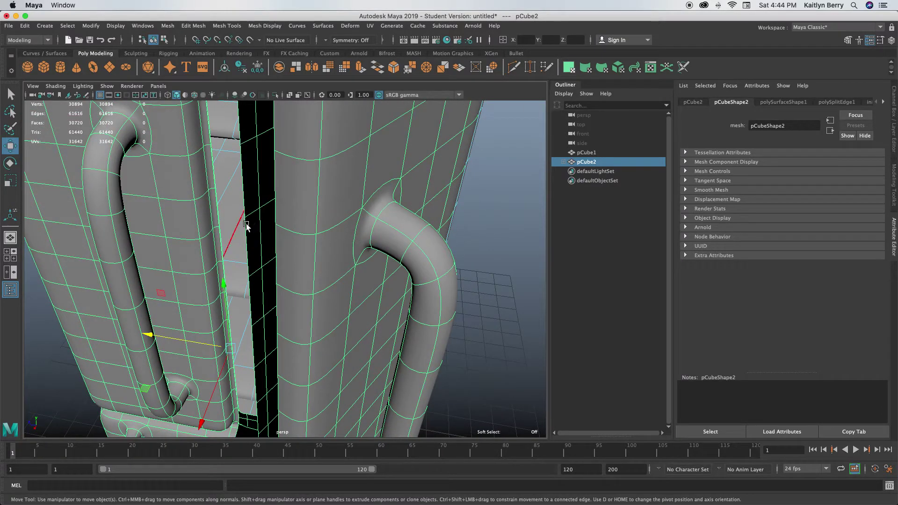
left_click(365, 201)
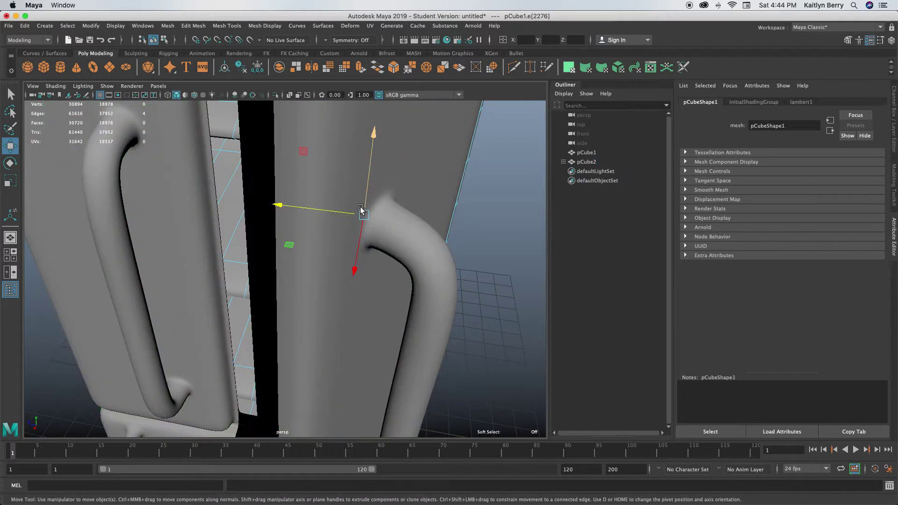
right_click_drag(330, 177, 374, 169)
right_click_drag(327, 182, 361, 168)
key("z")
key("z")
Select the whole open border edge loop of the detached right door in edge mode
left_click_drag(310, 245, 419, 201, "alt")
left_click(470, 204)
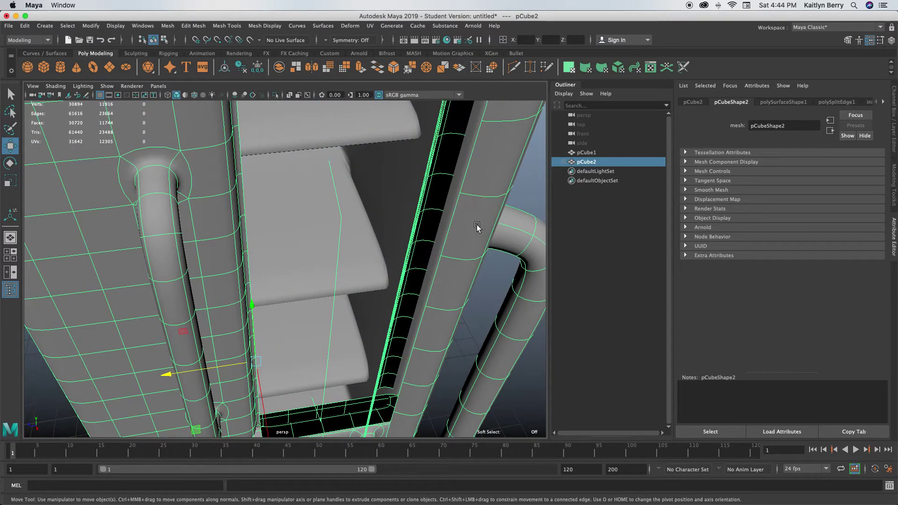
left_click_drag(476, 225, 428, 210, "alt")
right_click_drag(429, 210, 427, 182)
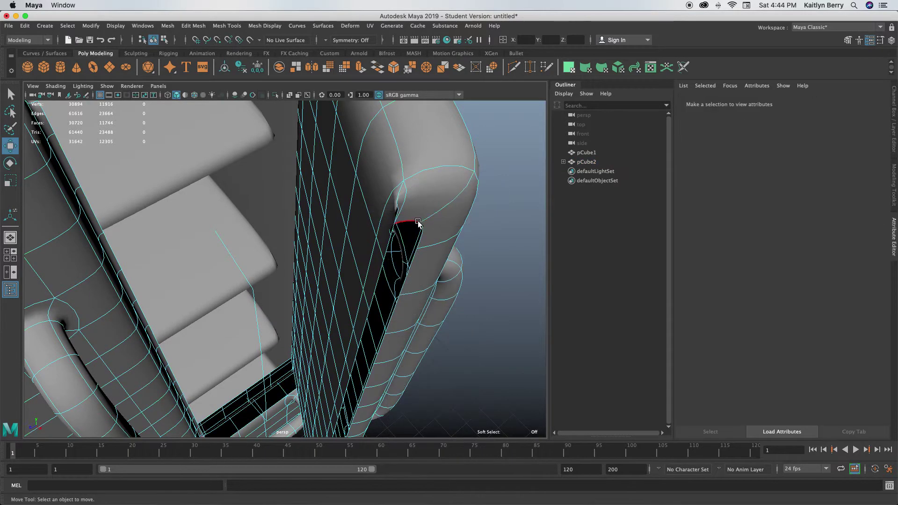
double_click(418, 222)
left_click_drag(418, 223, 325, 249, "alt")
Try to fill the hole along the selected border edges of the right door, and clear the selection
left_click(197, 27)
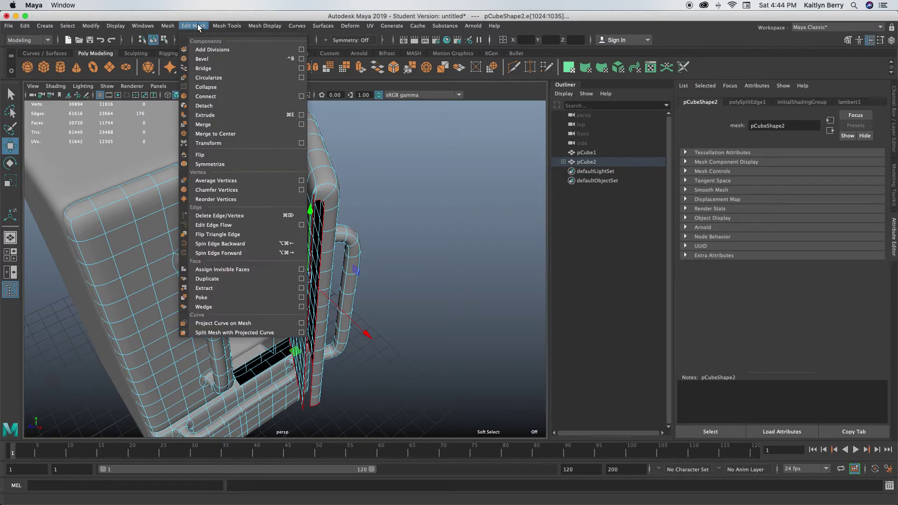
mouse_move(240, 25)
mouse_move(167, 26)
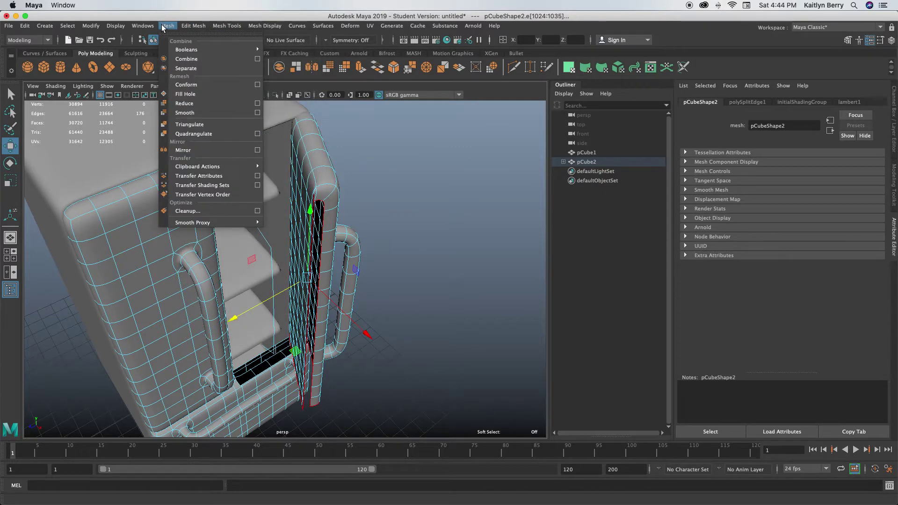
left_click(195, 87)
key("e")
left_click(429, 253)
Undo the border edge edits, the move, the rotation and the detachment of the right upper door
left_click_drag(429, 252, 296, 335, "alt")
key("super+z")
key("super+z")
key("super+z")
key("super+z")
key("super+z")
key("super+z")
key("super+z")
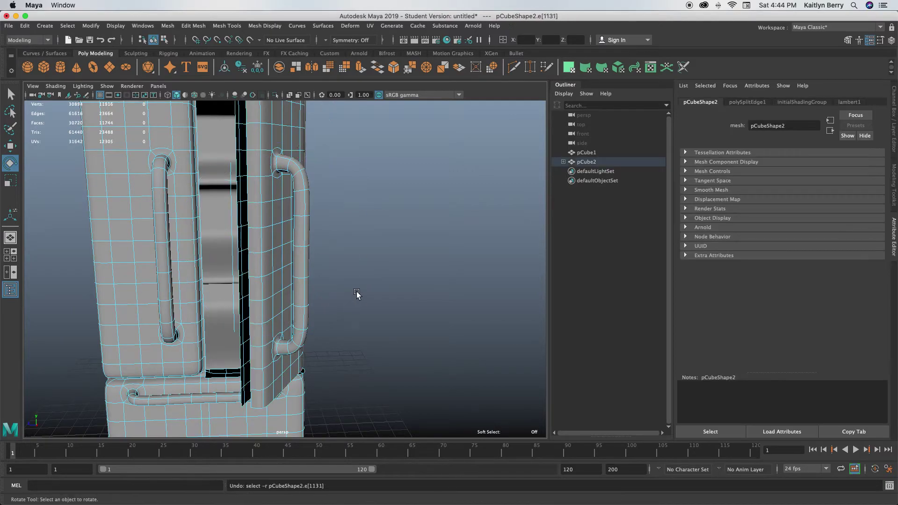
key("z")
key("z")
key("z")
key("z")
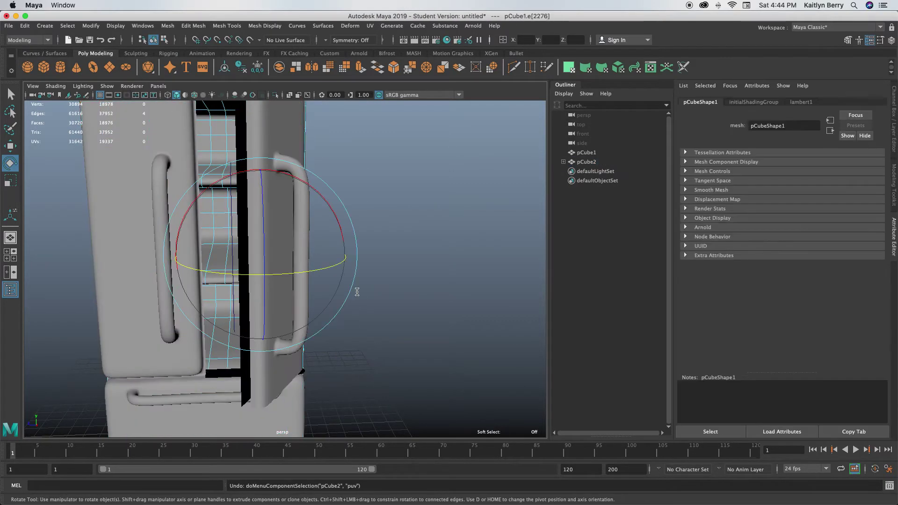
key("z")
key("z")
key("z")
key("z")
key("z")
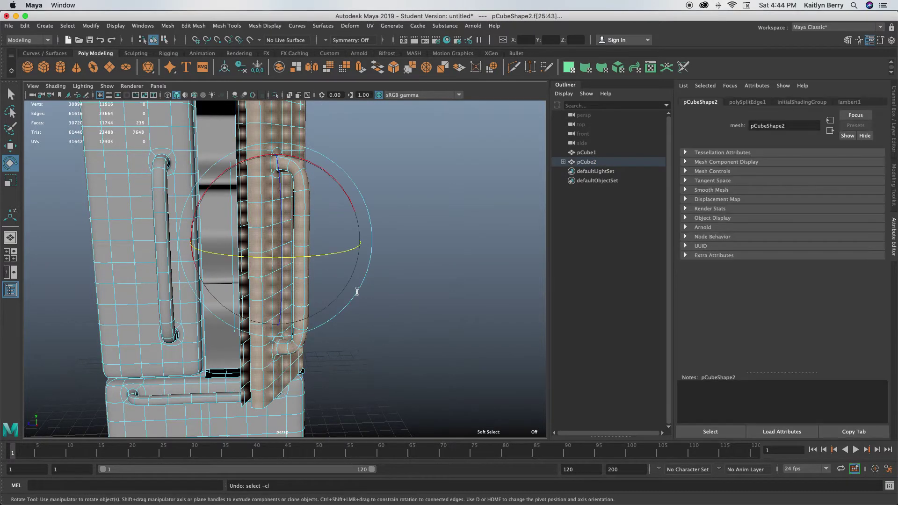
key("z")
key("z")
key("z")
key("z")
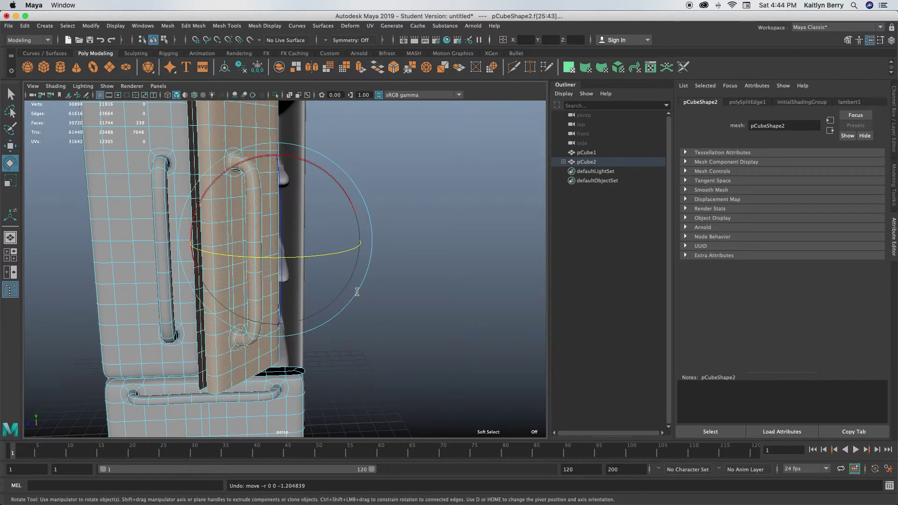
Examine the groove between the two upper doors up close
left_click_drag(340, 226, 312, 267, "alt")
right_click_drag(312, 264, 524, 262, "alt")
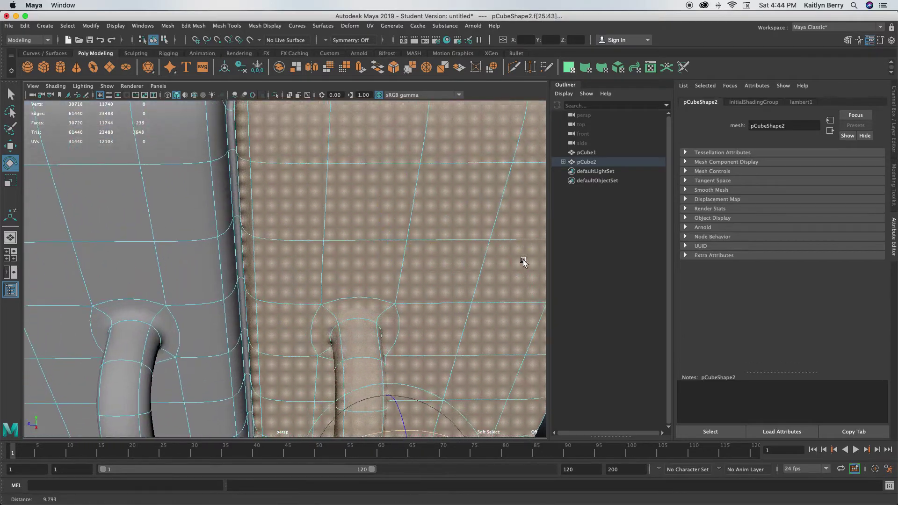
left_click_drag(302, 283, 356, 275, "alt")
right_click_drag(357, 274, 293, 314, "alt")
left_click_drag(293, 314, 299, 314, "alt")
Clear the face selection, return the front panel to object mode, and view the whole refrigerator with nothing selected
left_click(433, 288)
right_click_drag(338, 326, 317, 275, "alt")
left_click_drag(317, 274, 312, 314, "alt")
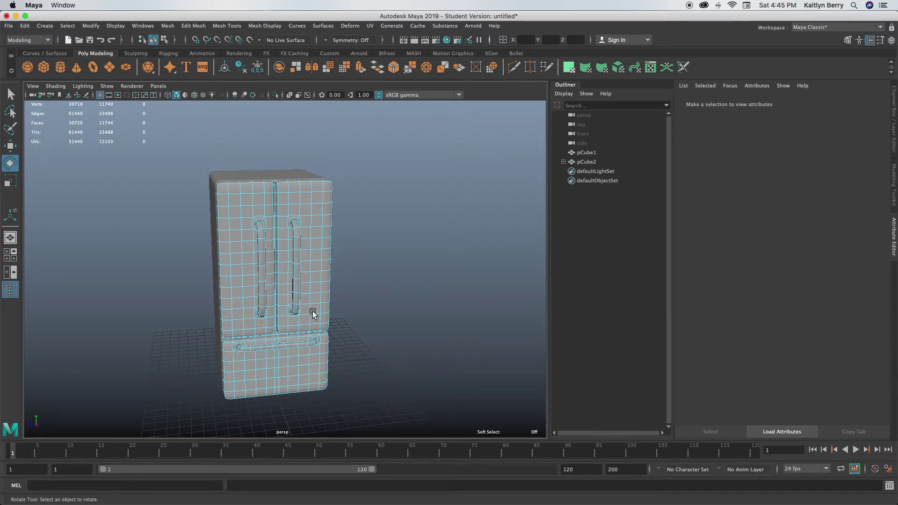
right_click_drag(269, 199, 360, 173)
left_click(395, 179)
mouse_move(383, 291)
left_mouse_down("alt")
mouse_move(343, 257)
mouse_move(393, 279)
mouse_move(377, 278)
mouse_move(403, 306)
mouse_move(370, 294)
left_mouse_up("alt")
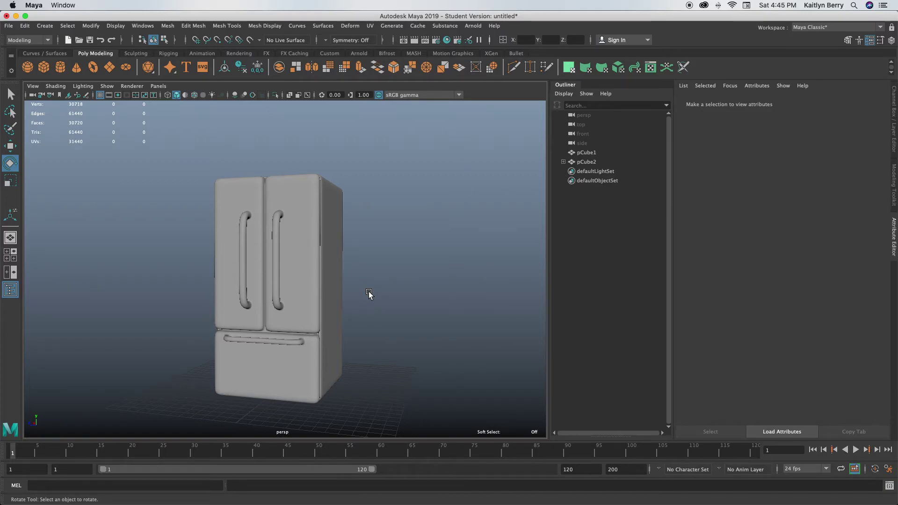